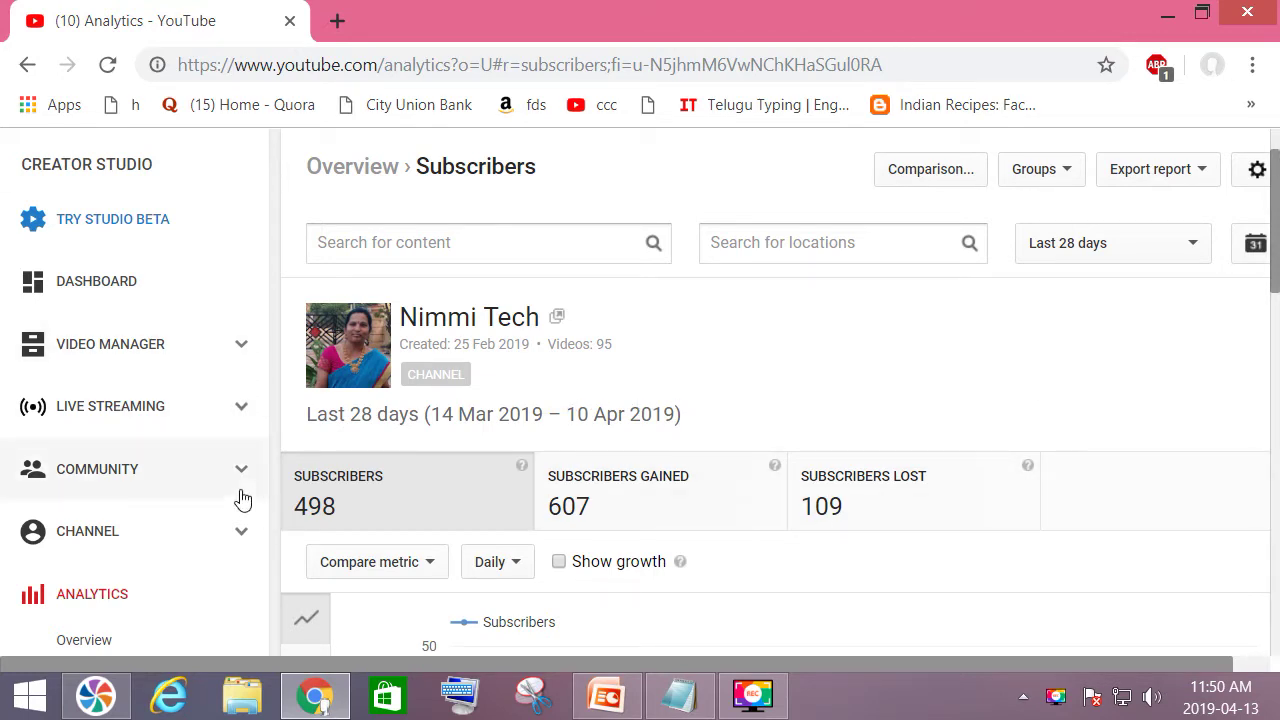
Open the CHANNEL Status and features page and scroll down to the strikes summary.
left_click(86, 541)
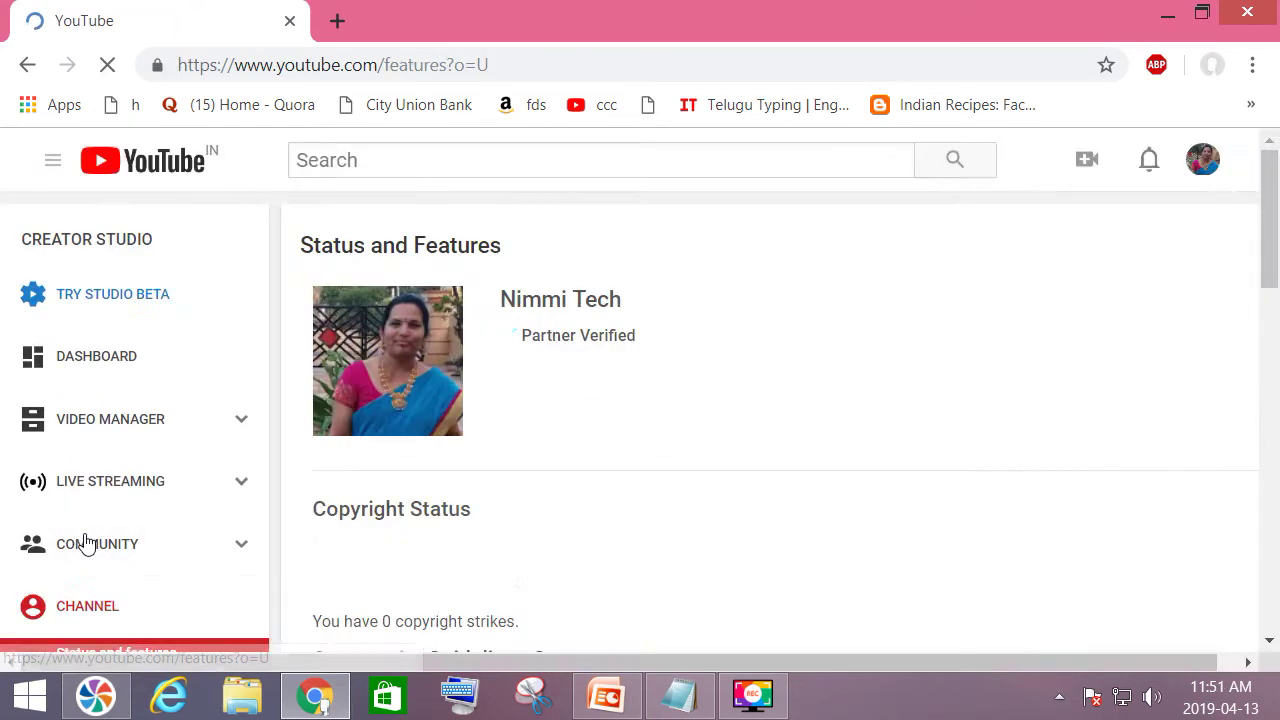
scroll(87, 543, "down", 3)
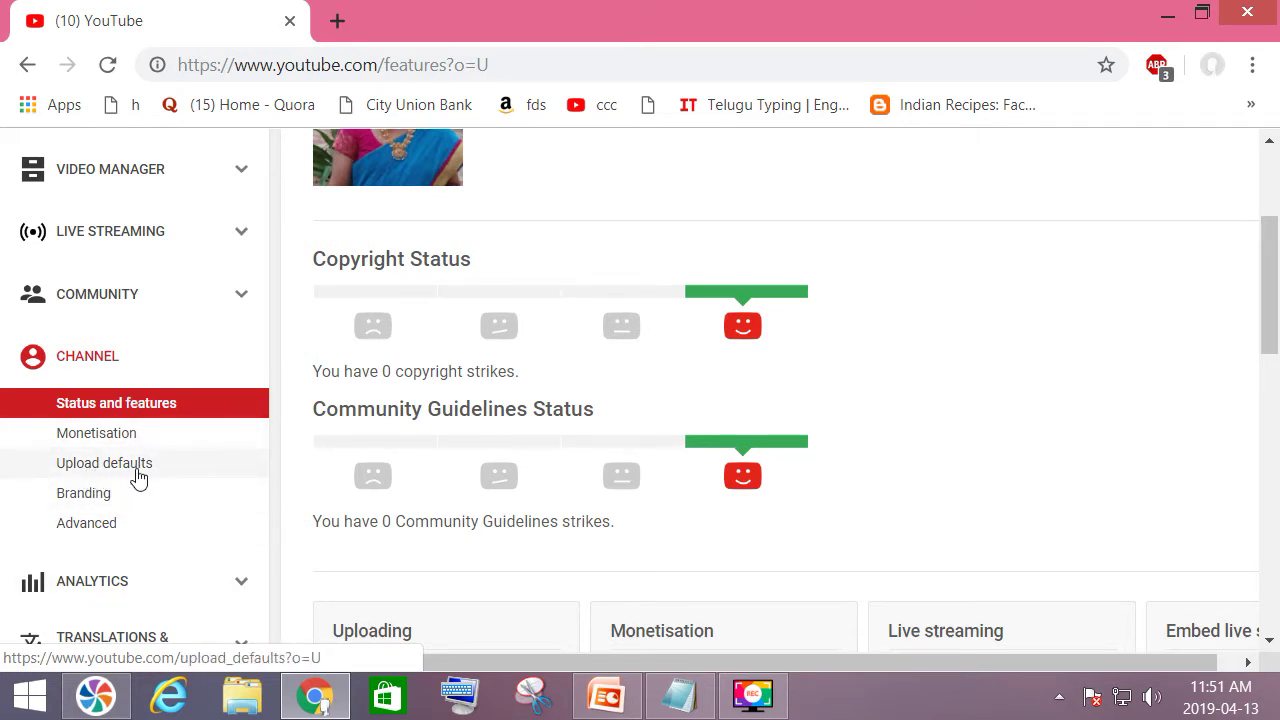
Open the Upload defaults page and place the cursor in the Description field.
left_click(139, 477)
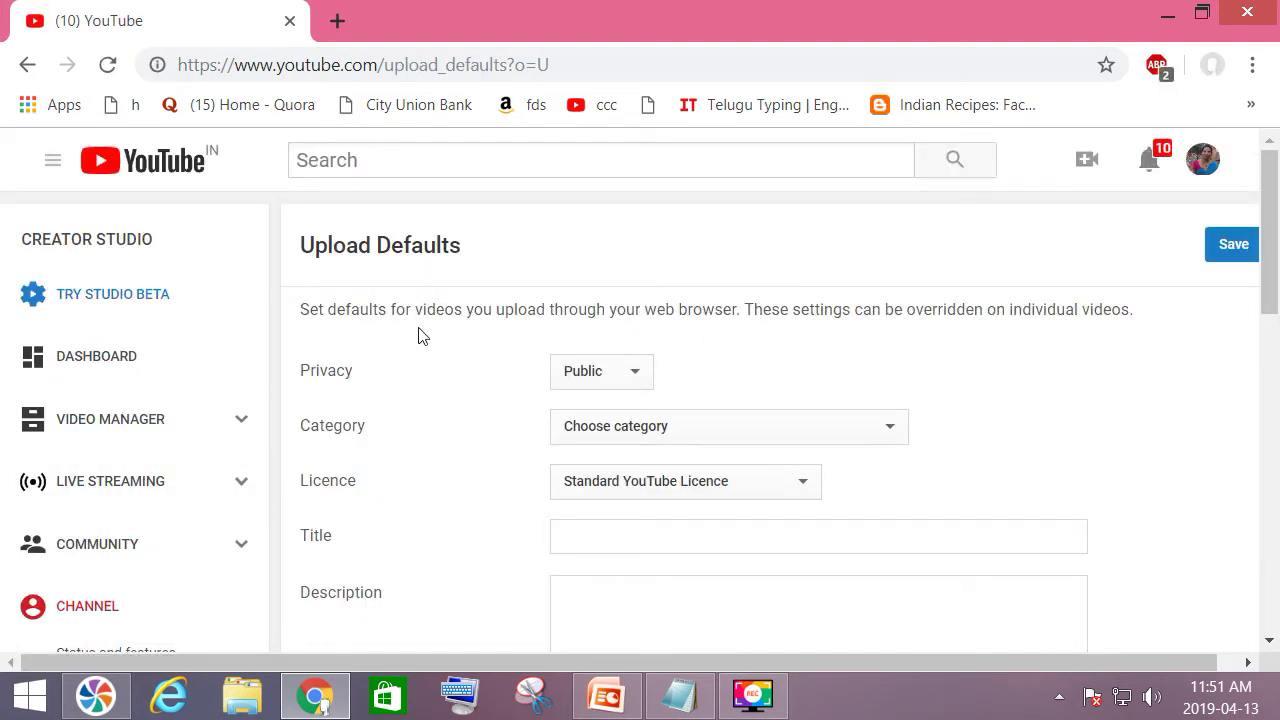
scroll(1124, 410, "down", 2)
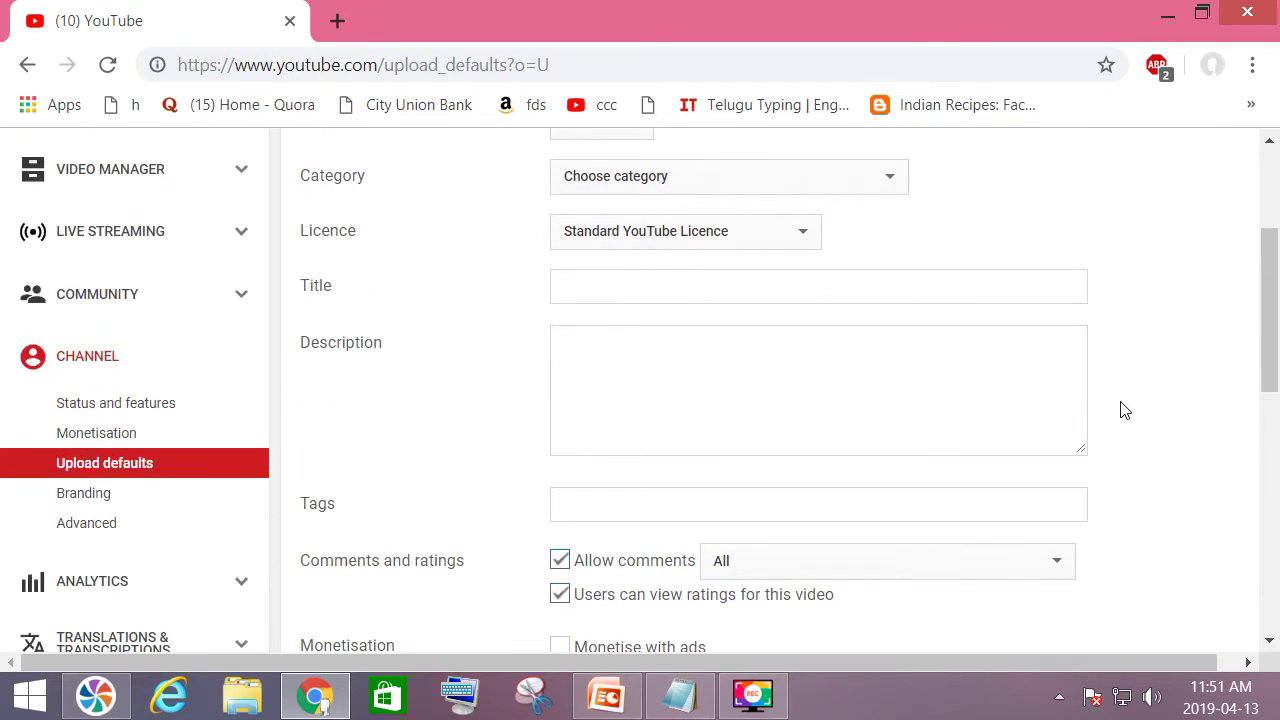
scroll(1124, 410, "up", 1)
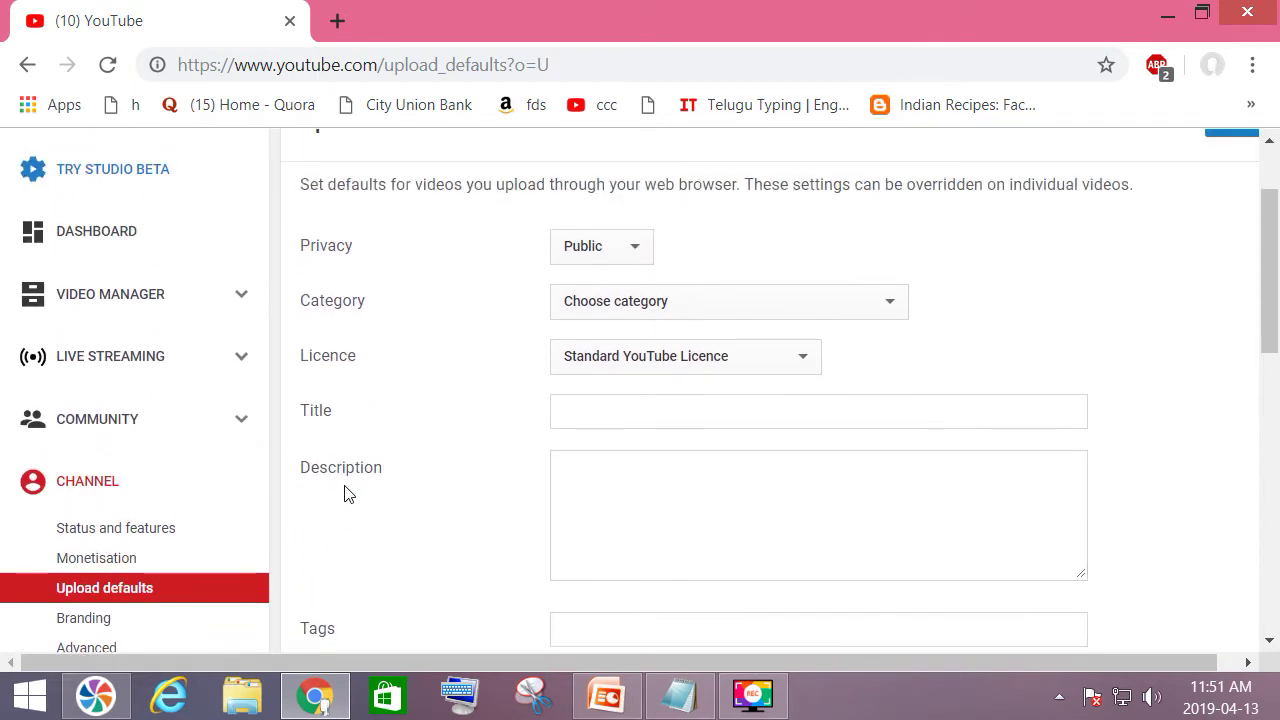
left_click(622, 487)
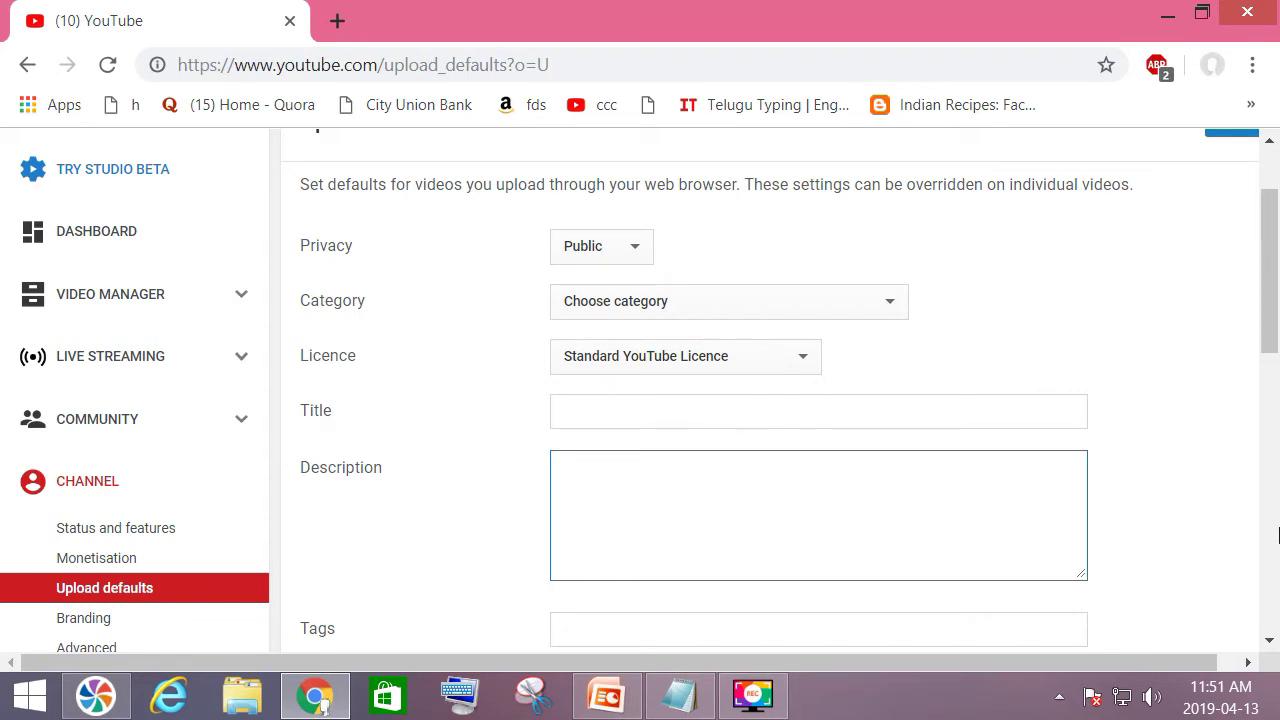
Enter the channel name in the default description, with the contact e-mail address on the next line.
type("Nimmi Tech")
key("Return")
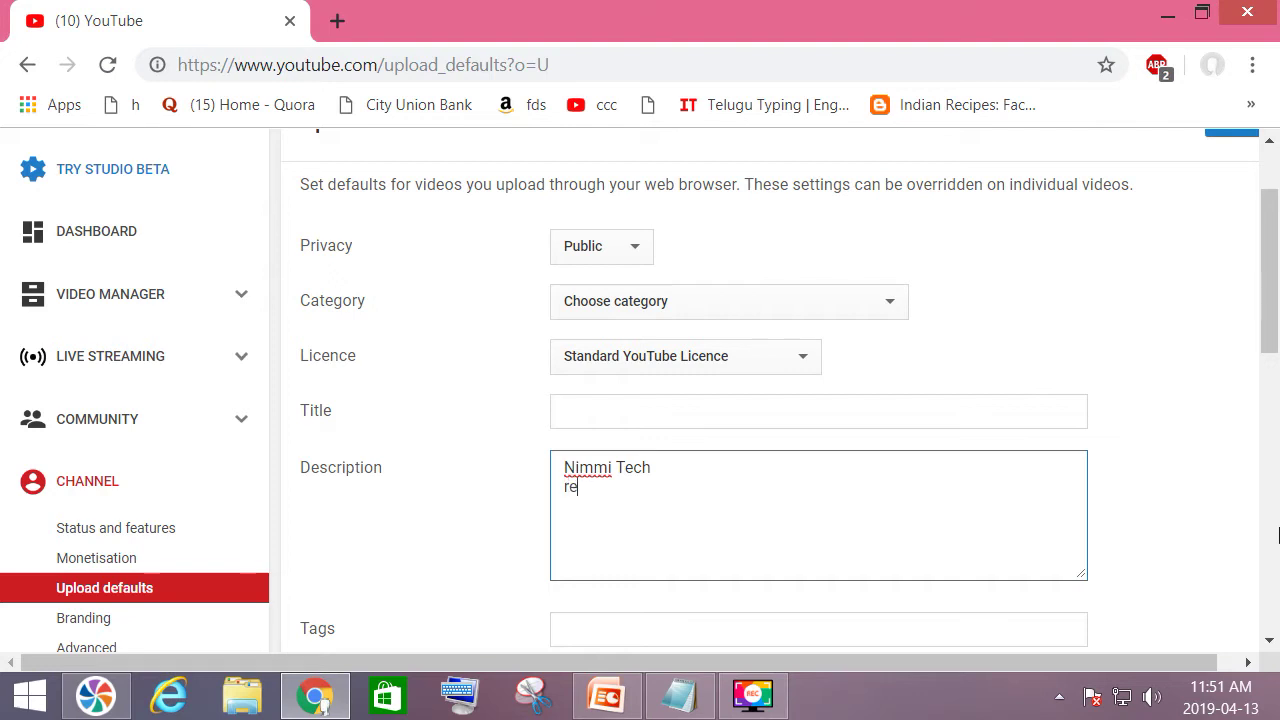
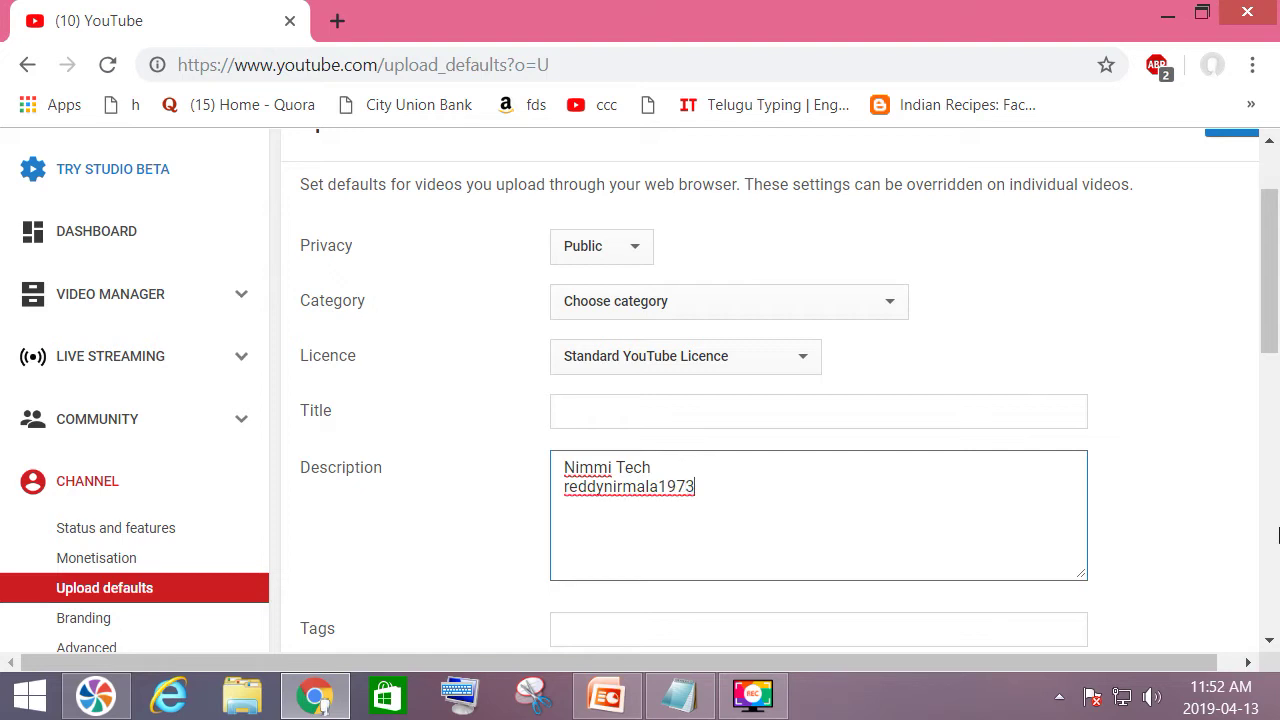
mouse_move(1212, 369)
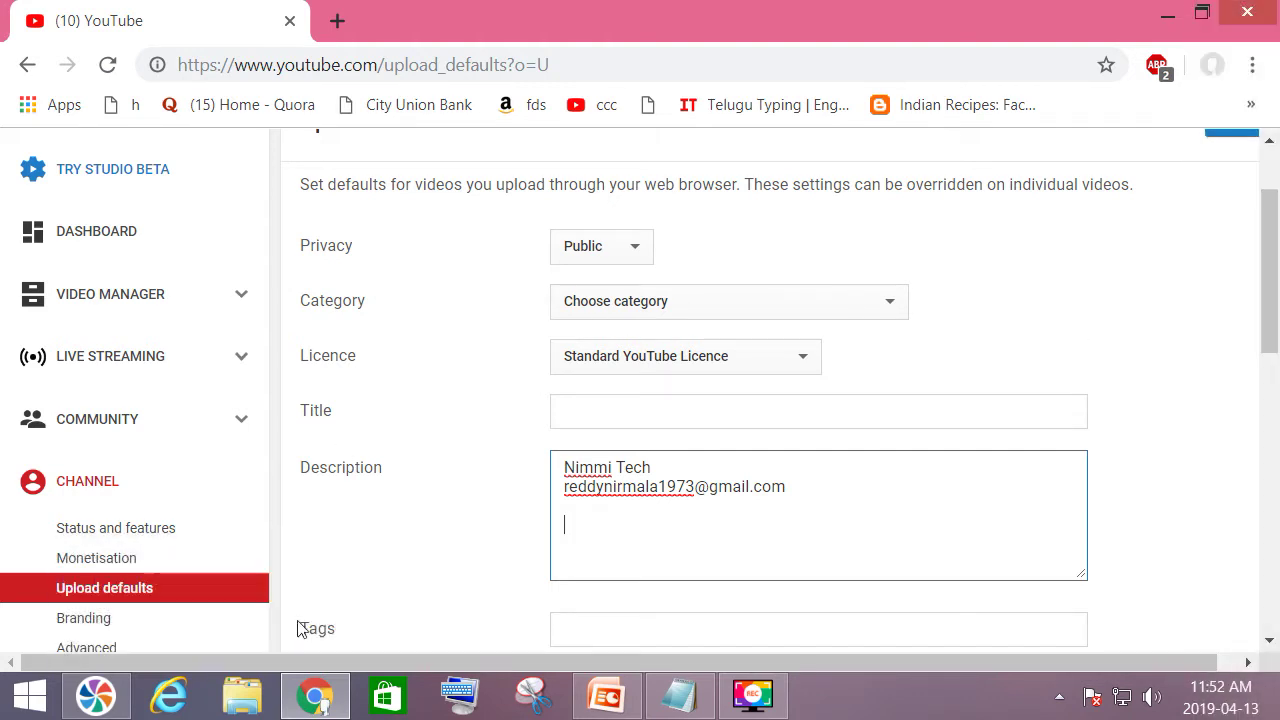
Copy the five-channel name and link list from Notepad, then minimize Notepad.
left_click(668, 690)
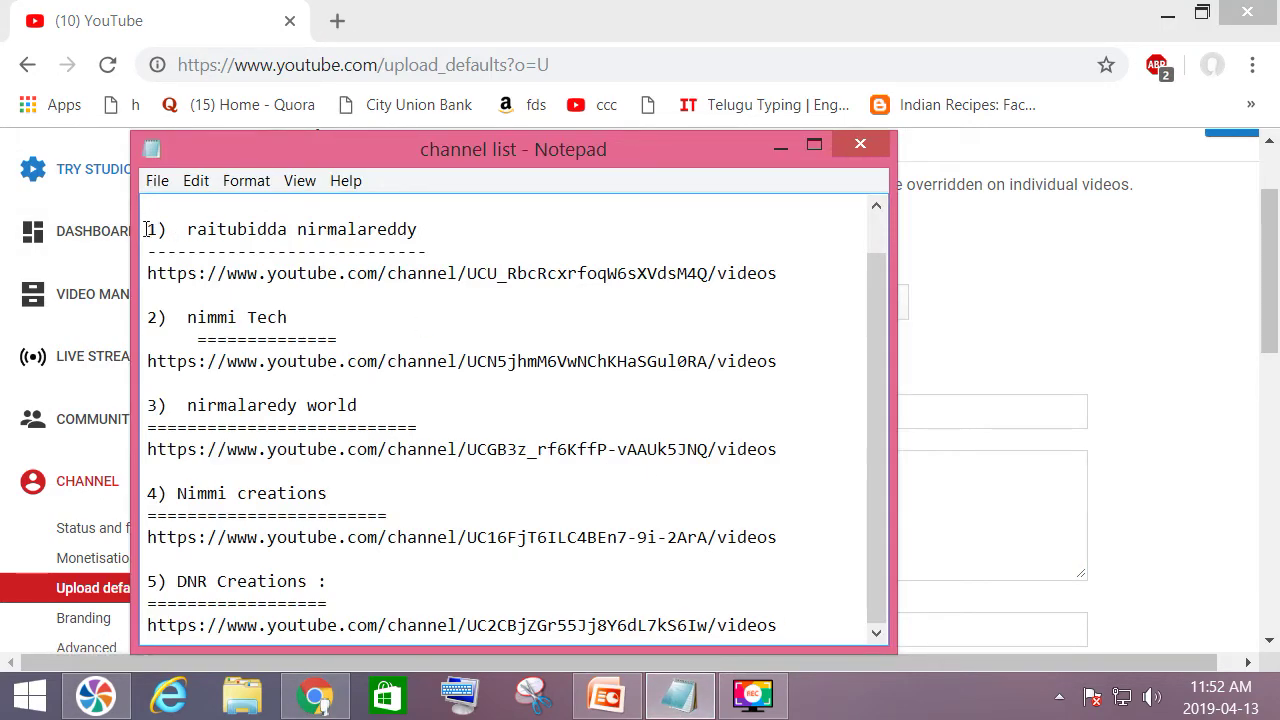
left_click_drag(146, 225, 786, 629)
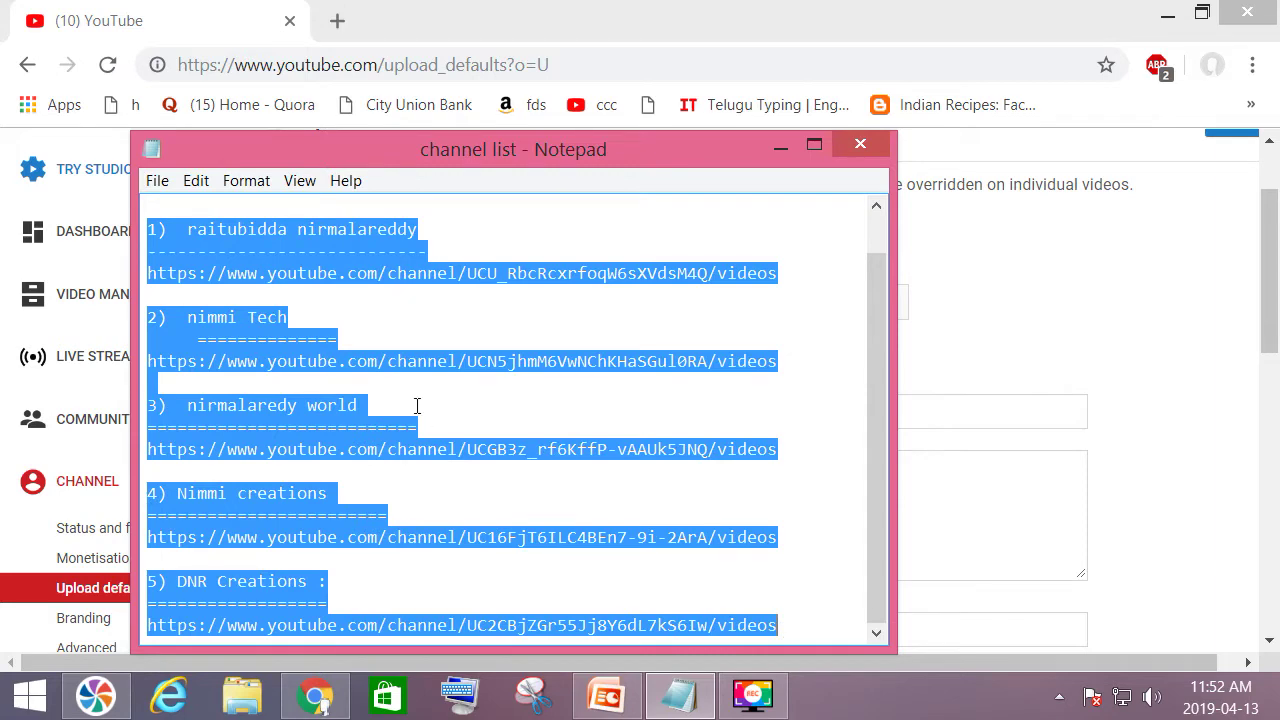
right_click(234, 325)
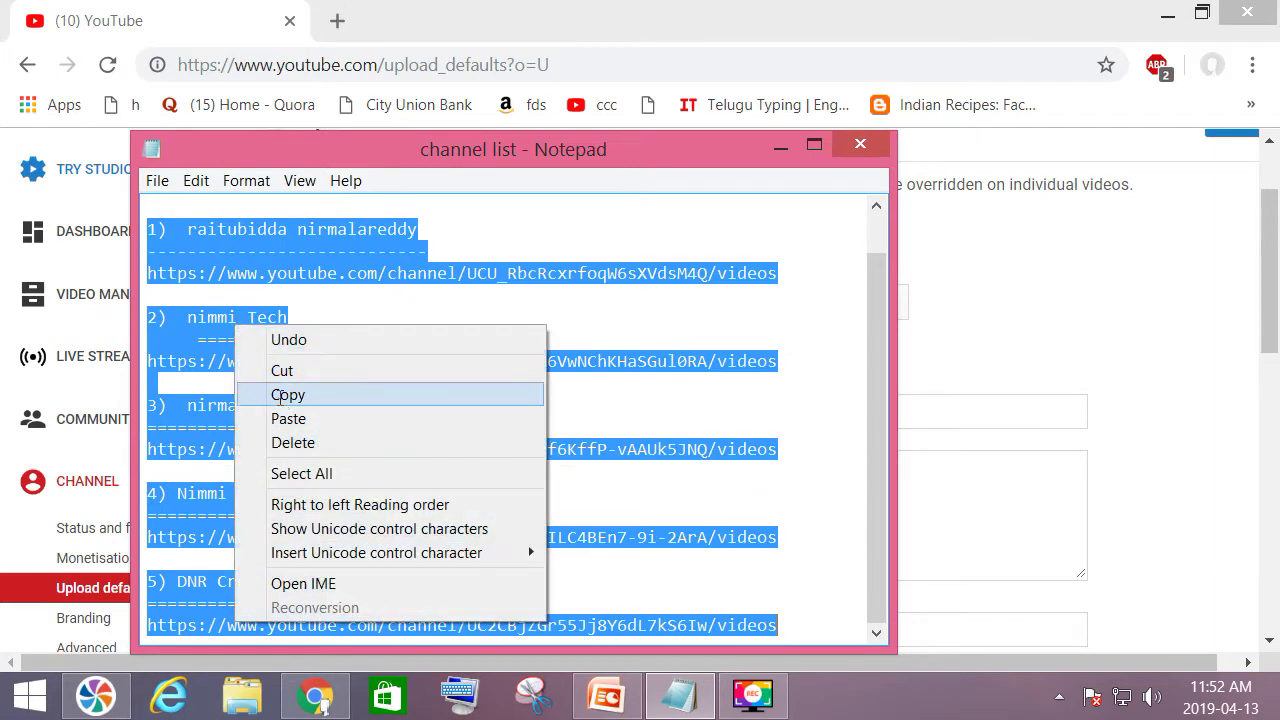
left_click(285, 396)
left_click(780, 153)
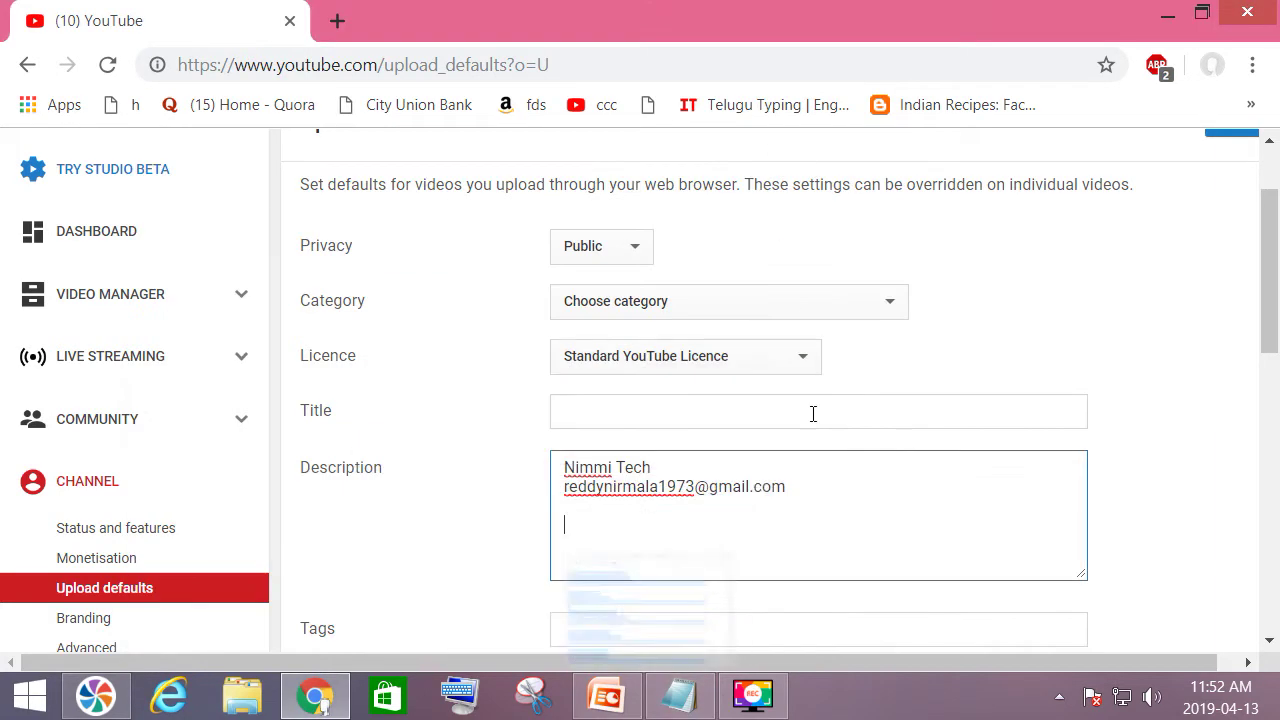
Paste the copied five-channel link list into the default description.
right_click(574, 531)
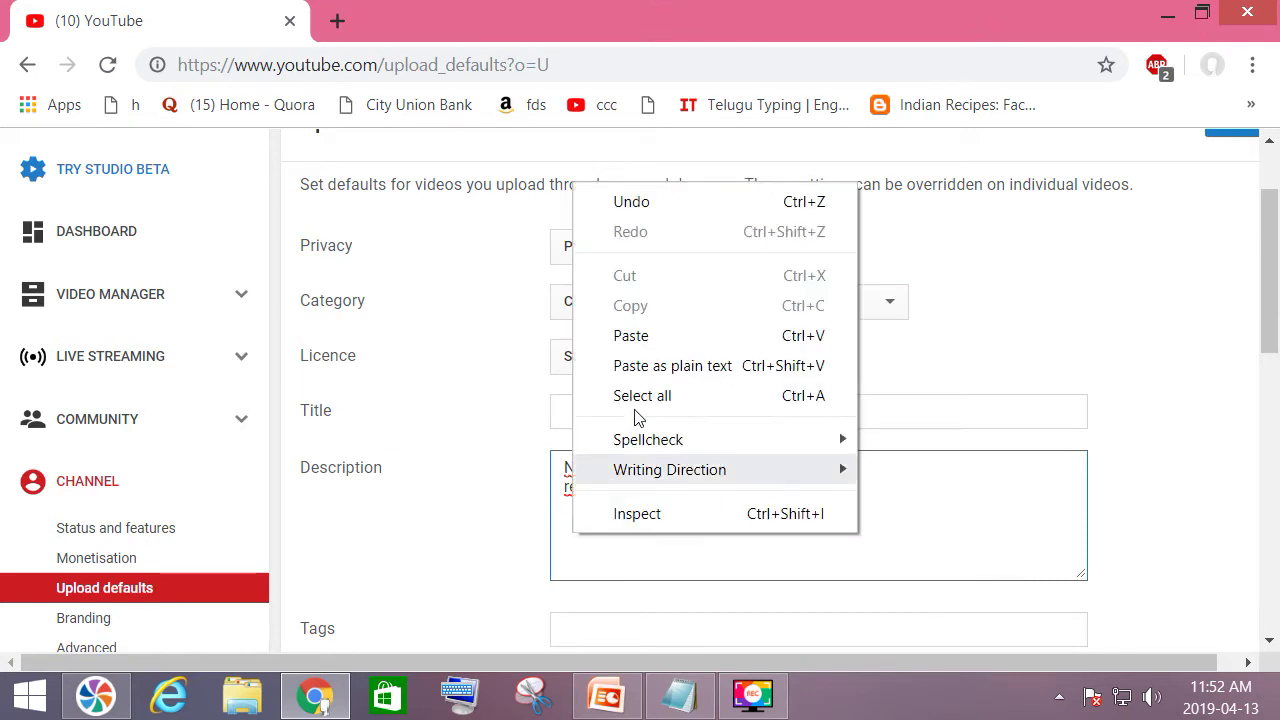
left_click(660, 340)
scroll(750, 527, "up", 1)
scroll(750, 527, "up", 8)
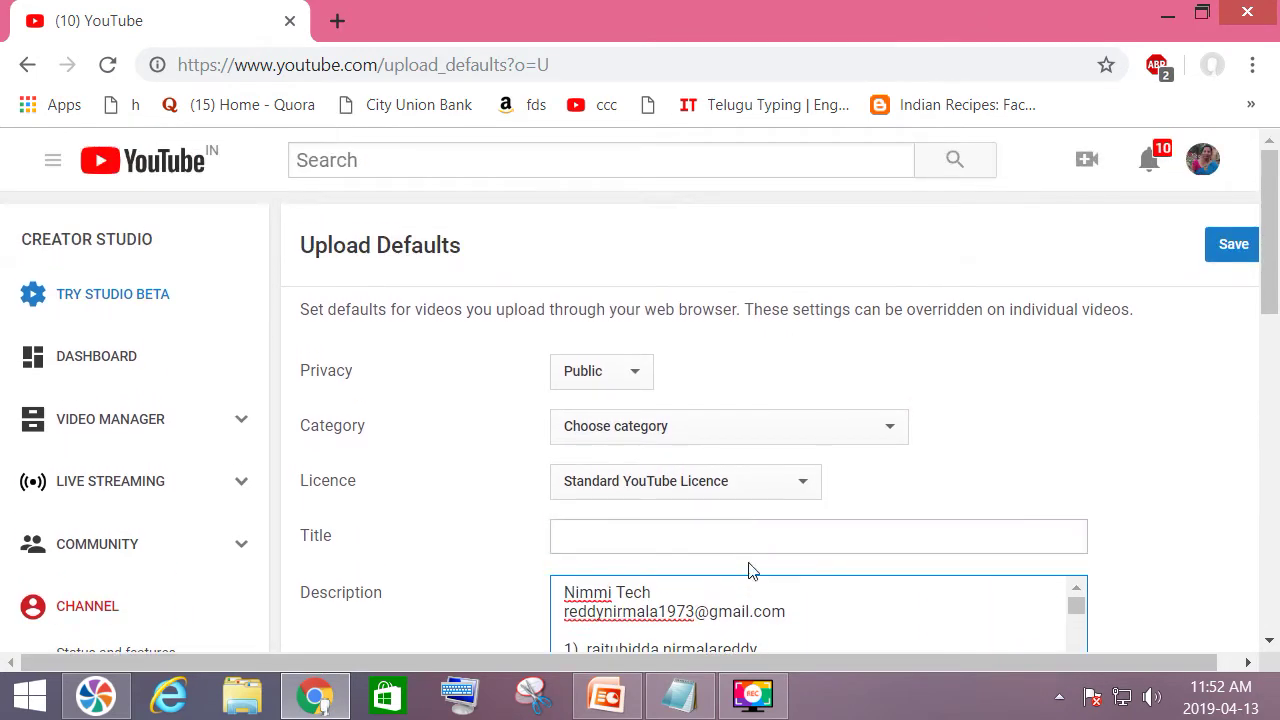
scroll(822, 632, "down", 1)
scroll(822, 632, "down", 5)
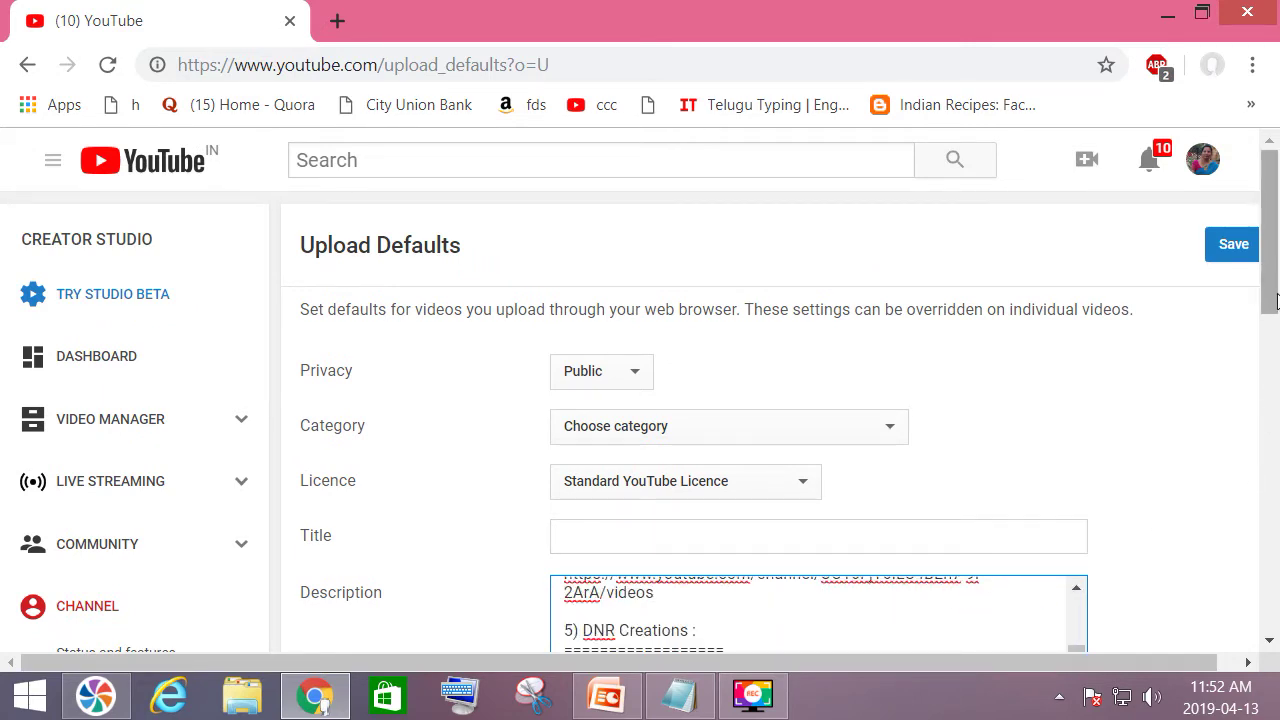
scroll(1270, 302, "down", 3)
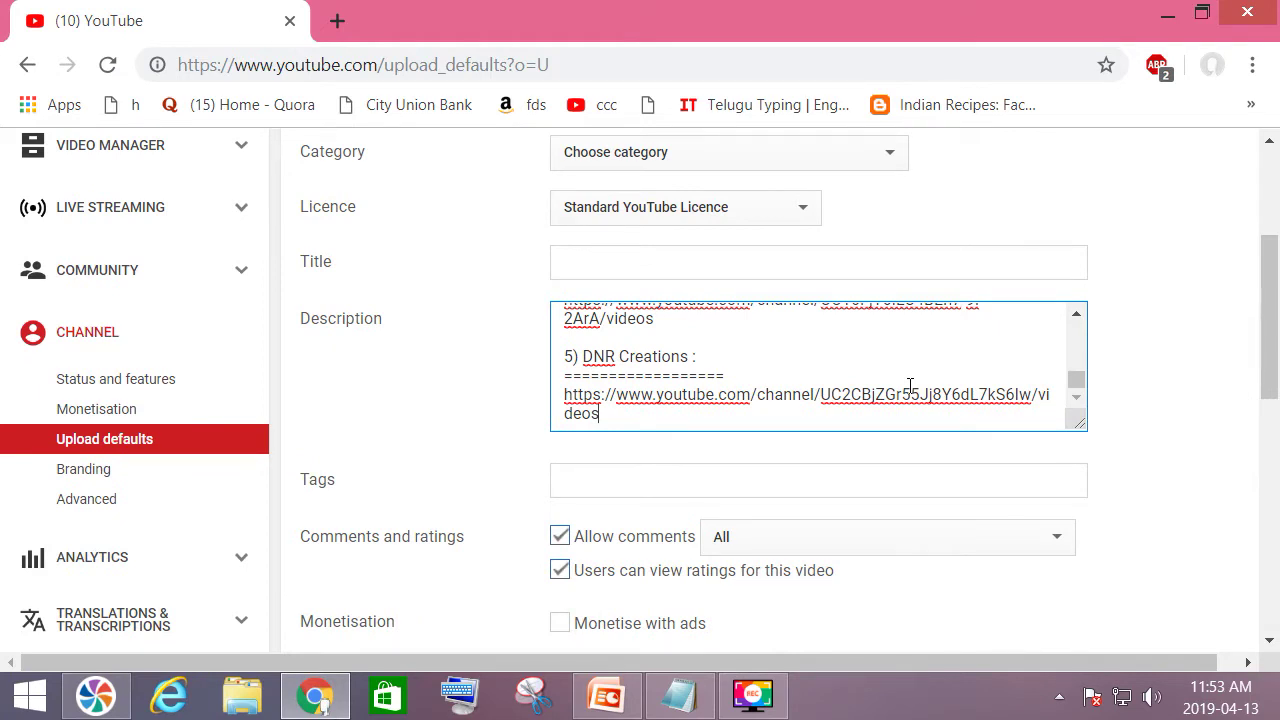
Add a 'Playlist :' heading underlined with '============', followed by a '1)' entry.
key("Return")
key("Return")
key("Return")
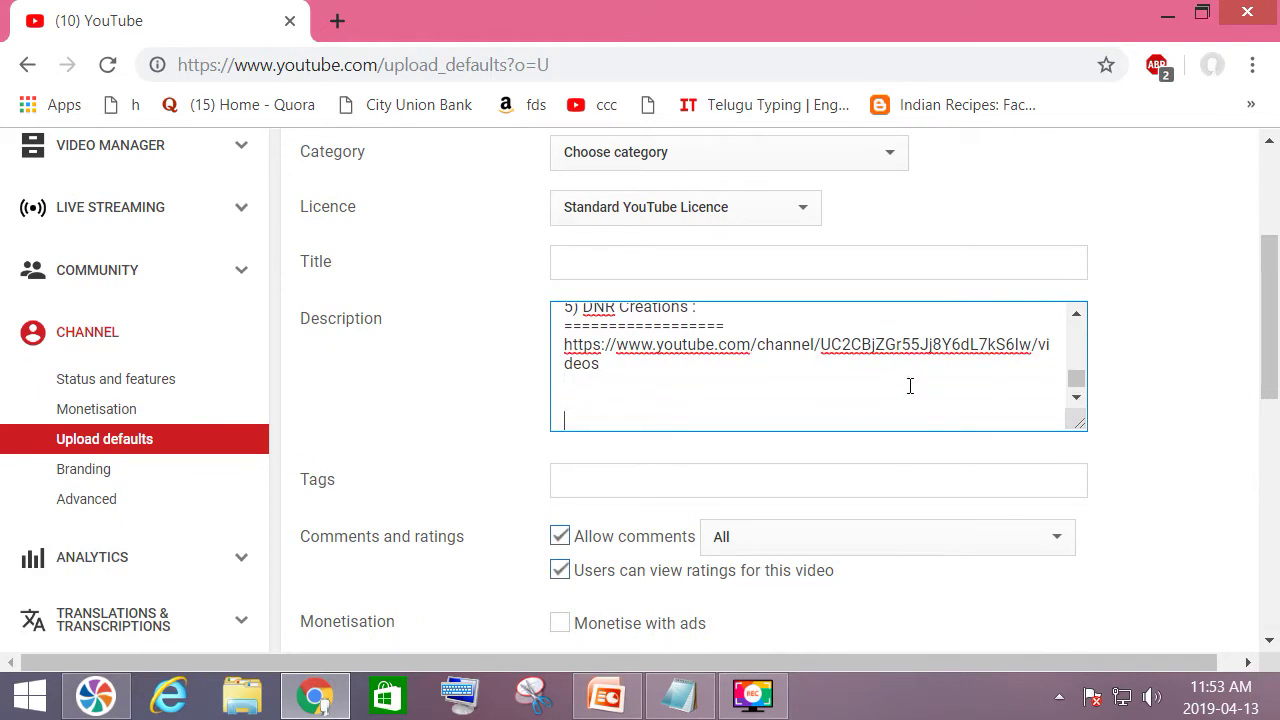
type("Playlist :")
key("Return")
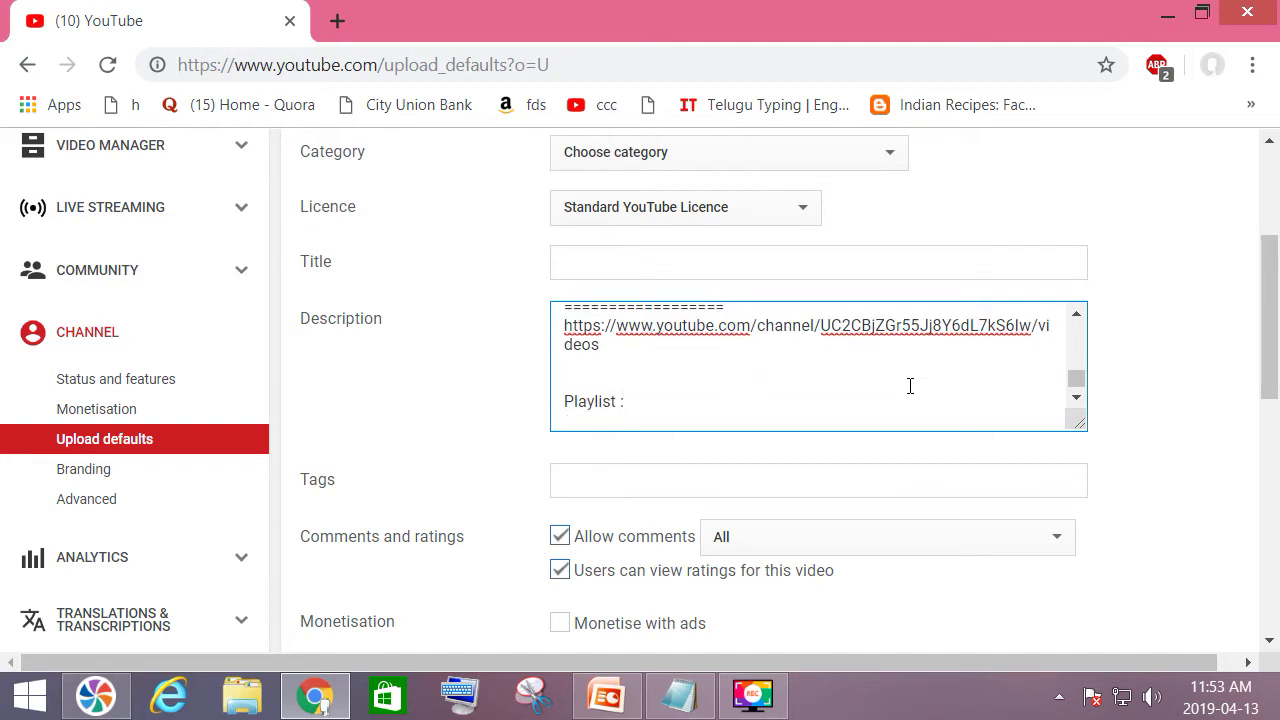
type("============")
key("Return")
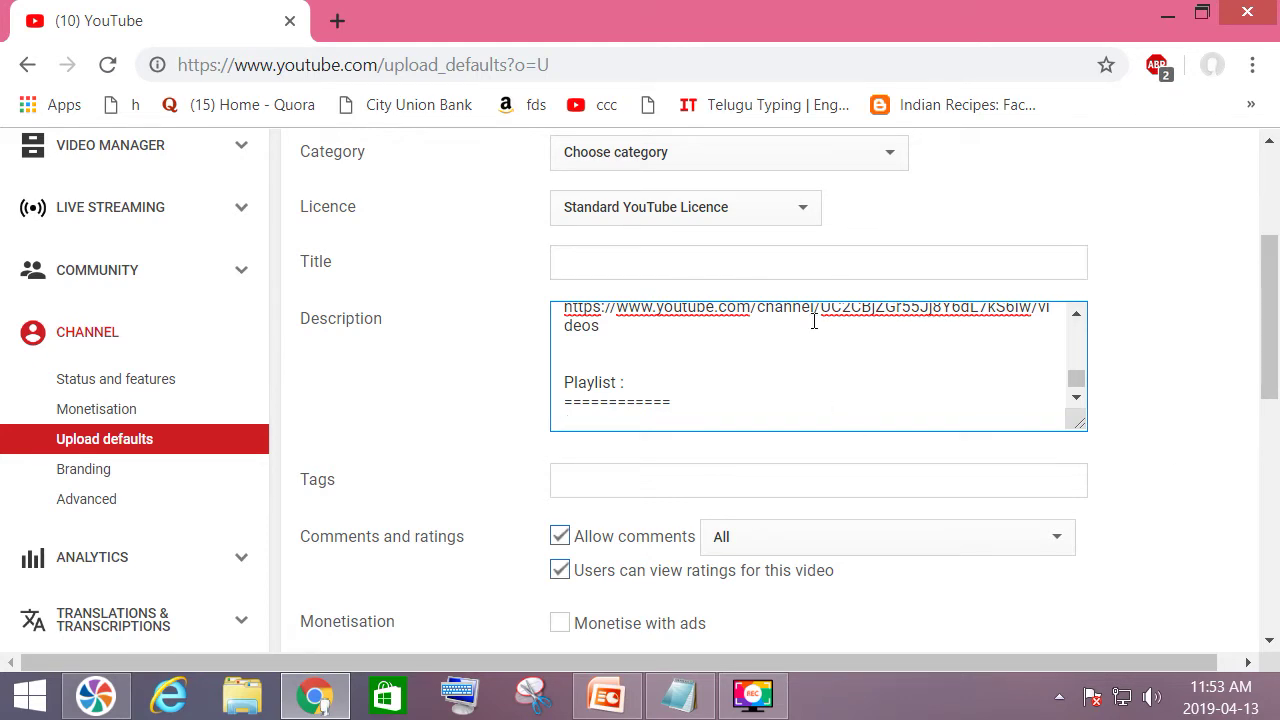
type("1)")
scroll(50, 414, "up", 3)
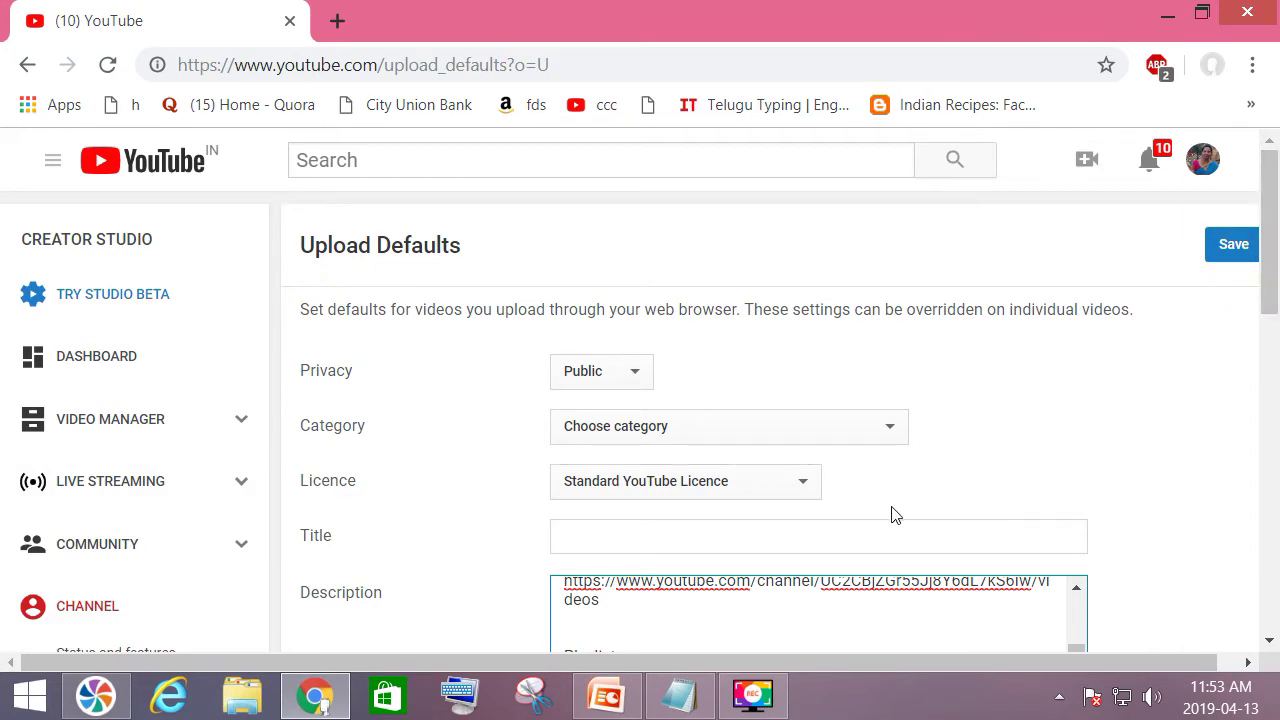
scroll(868, 515, "down", 1)
scroll(868, 515, "down", 2)
scroll(660, 424, "up", 5)
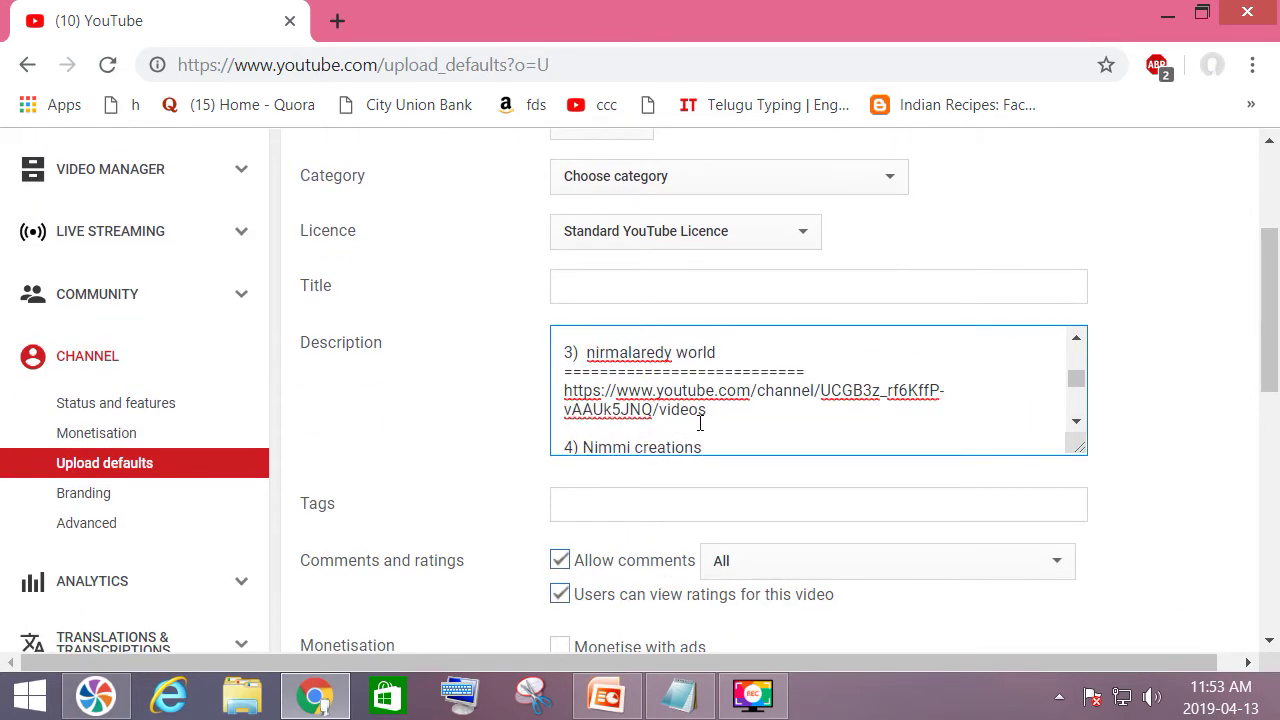
scroll(966, 343, "up", 3)
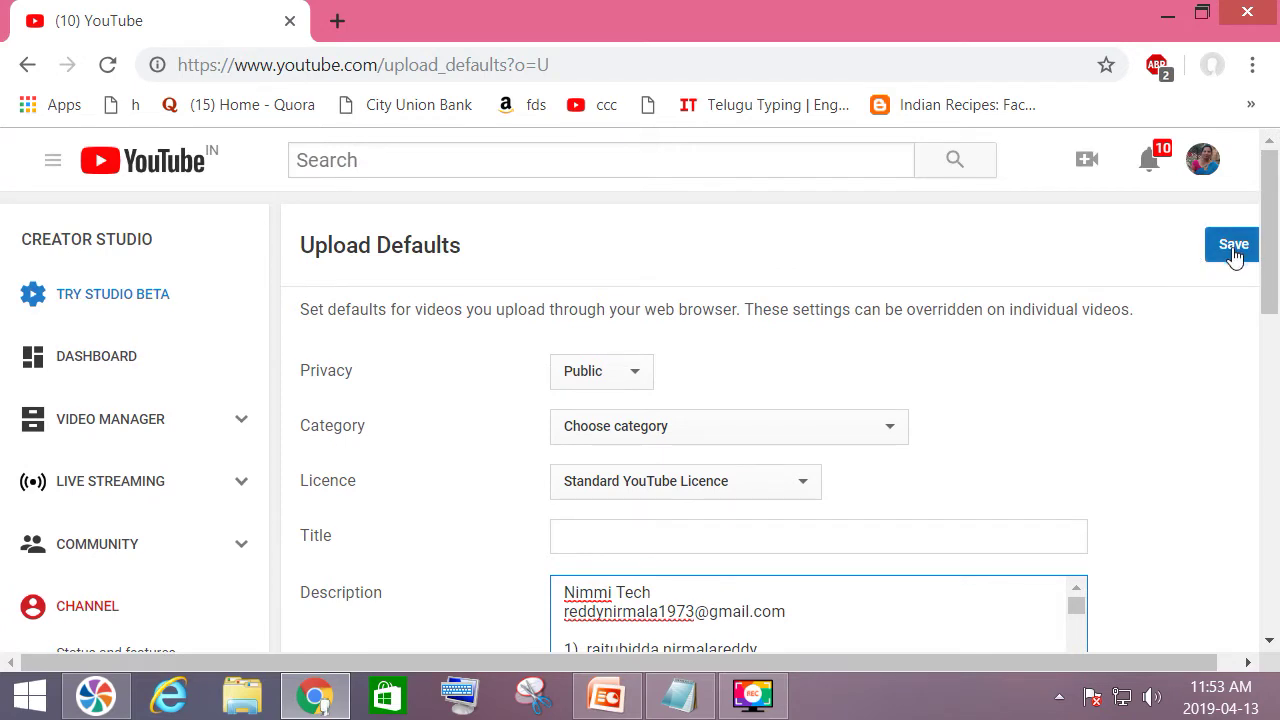
Save the upload defaults, then open Video Manager's list of uploaded videos.
left_click(1234, 250)
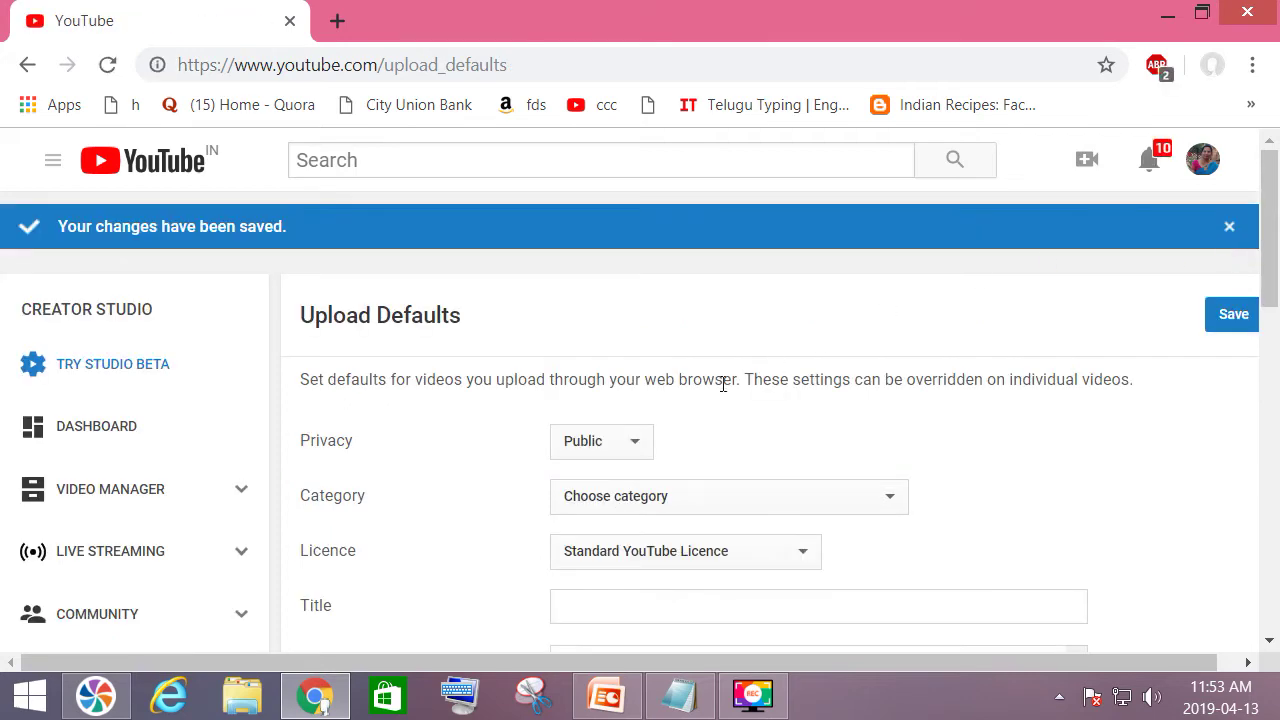
scroll(426, 381, "down", 1)
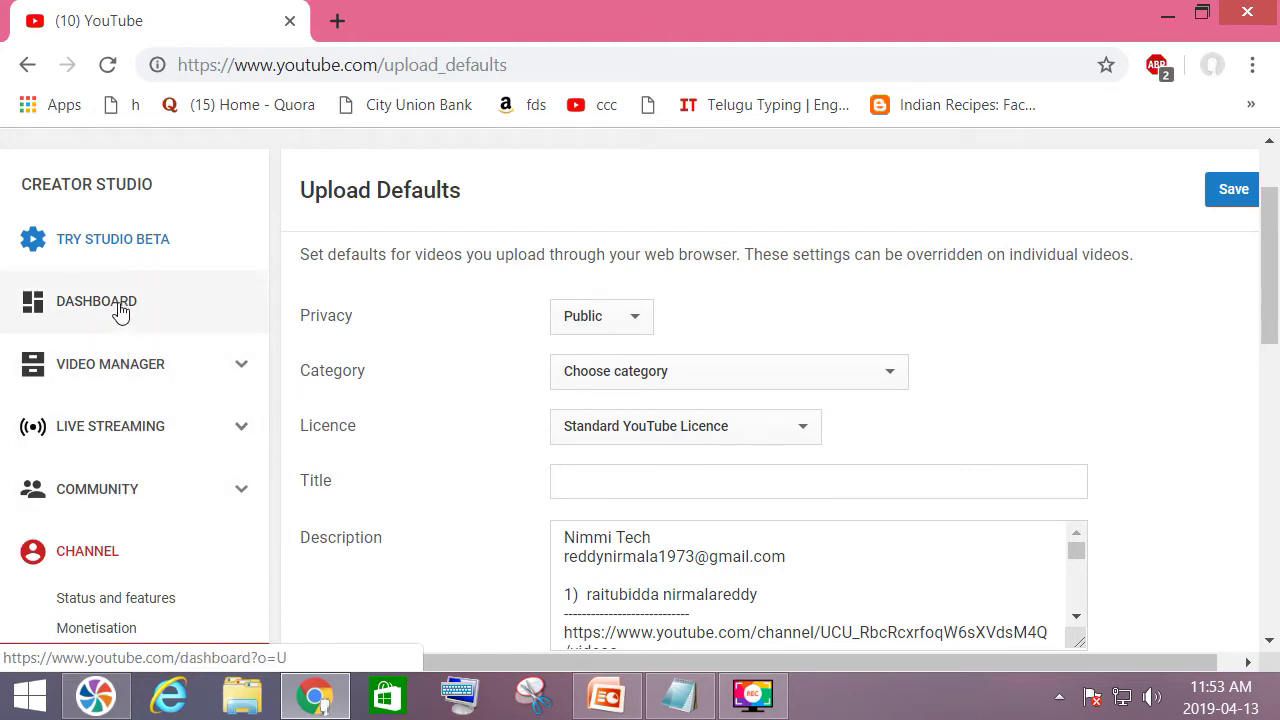
left_click(90, 372)
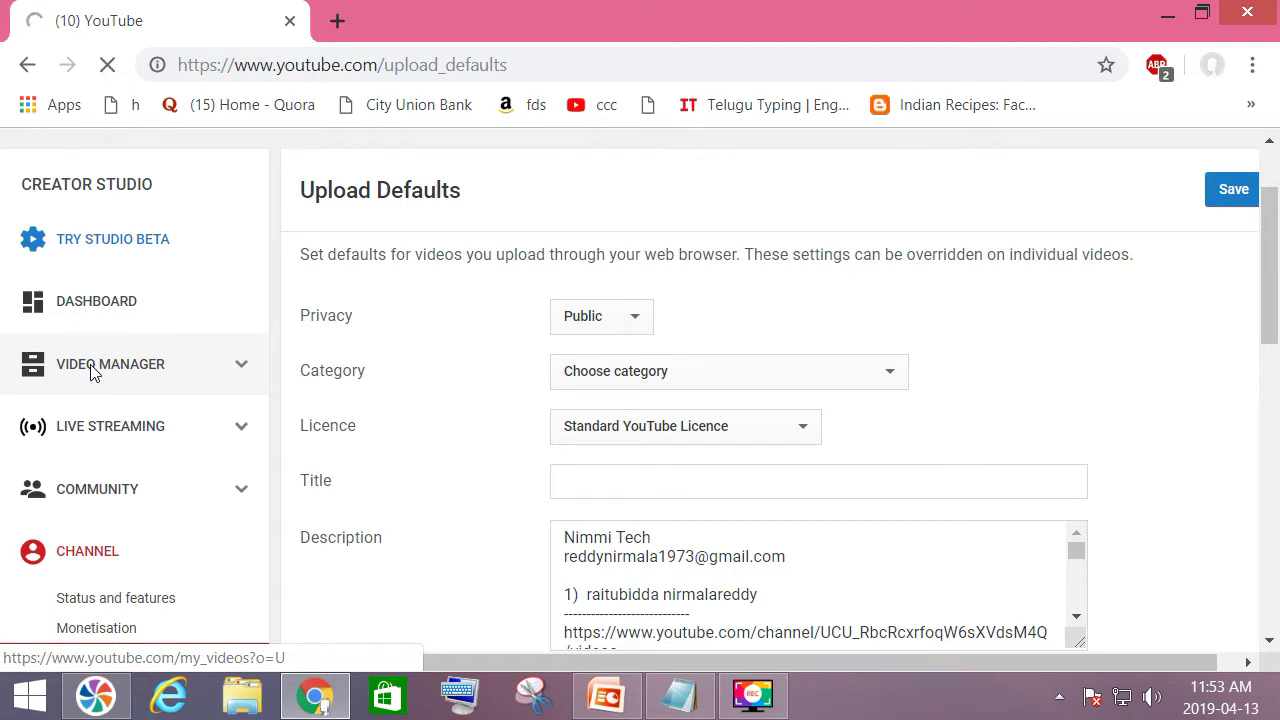
scroll(89, 371, "down", 3)
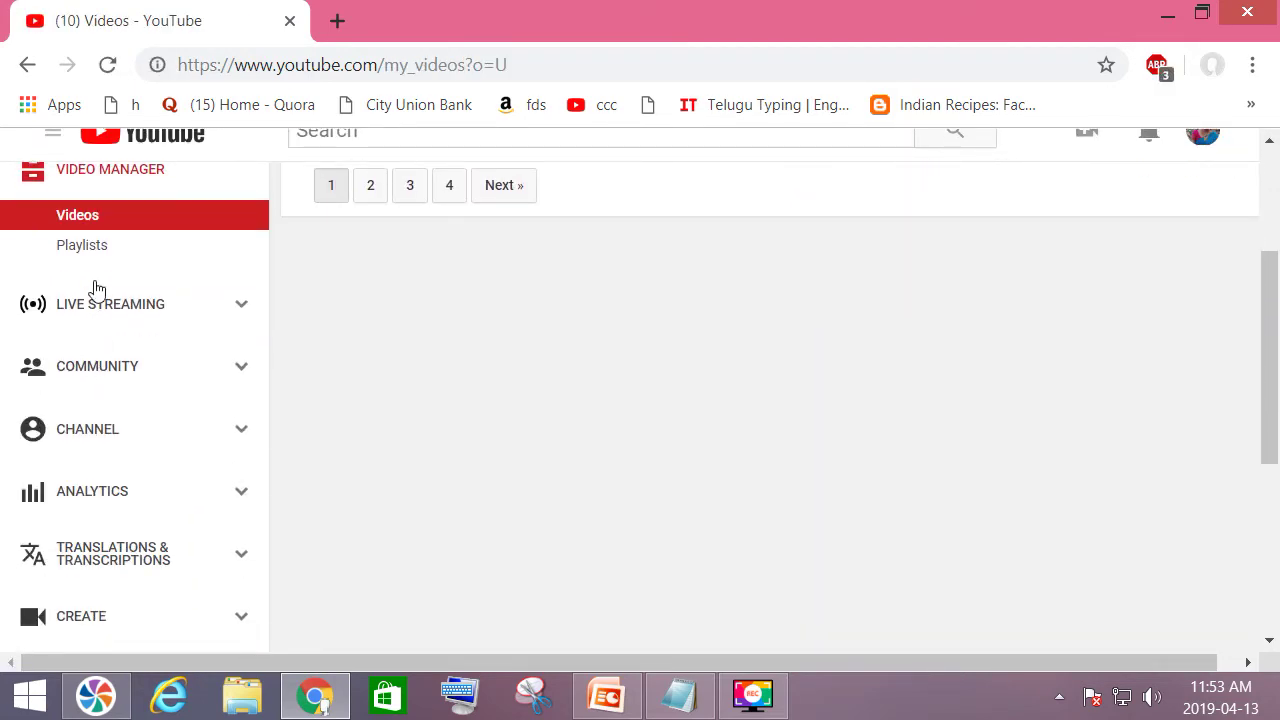
scroll(86, 250, "up", 1)
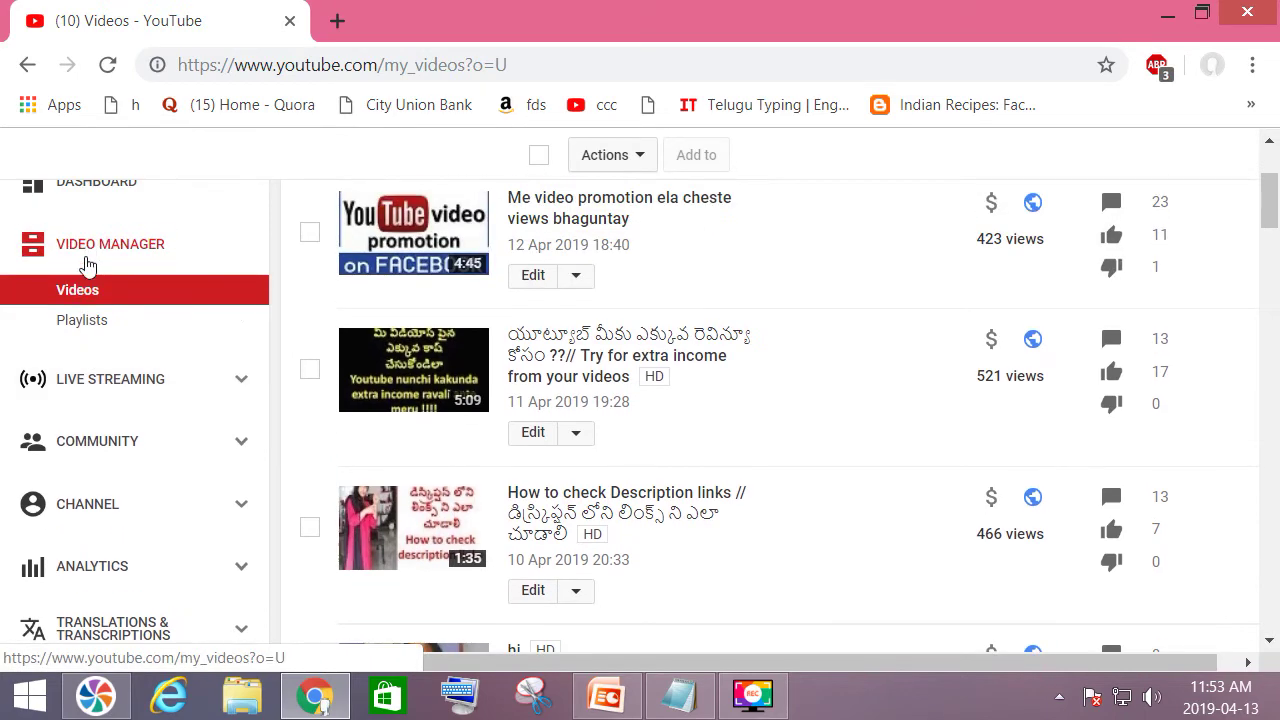
Copy the web address of the 'telugu versions' playlist from the address bar.
left_click(83, 322)
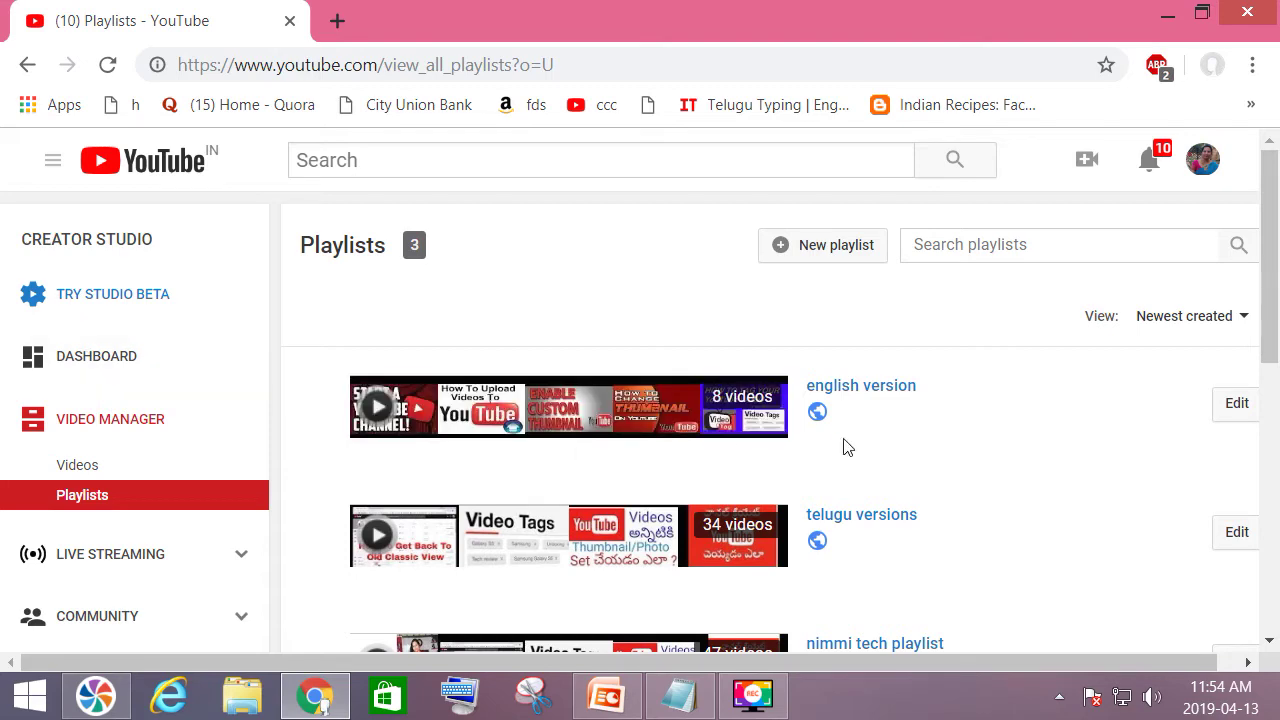
scroll(860, 440, "down", 3)
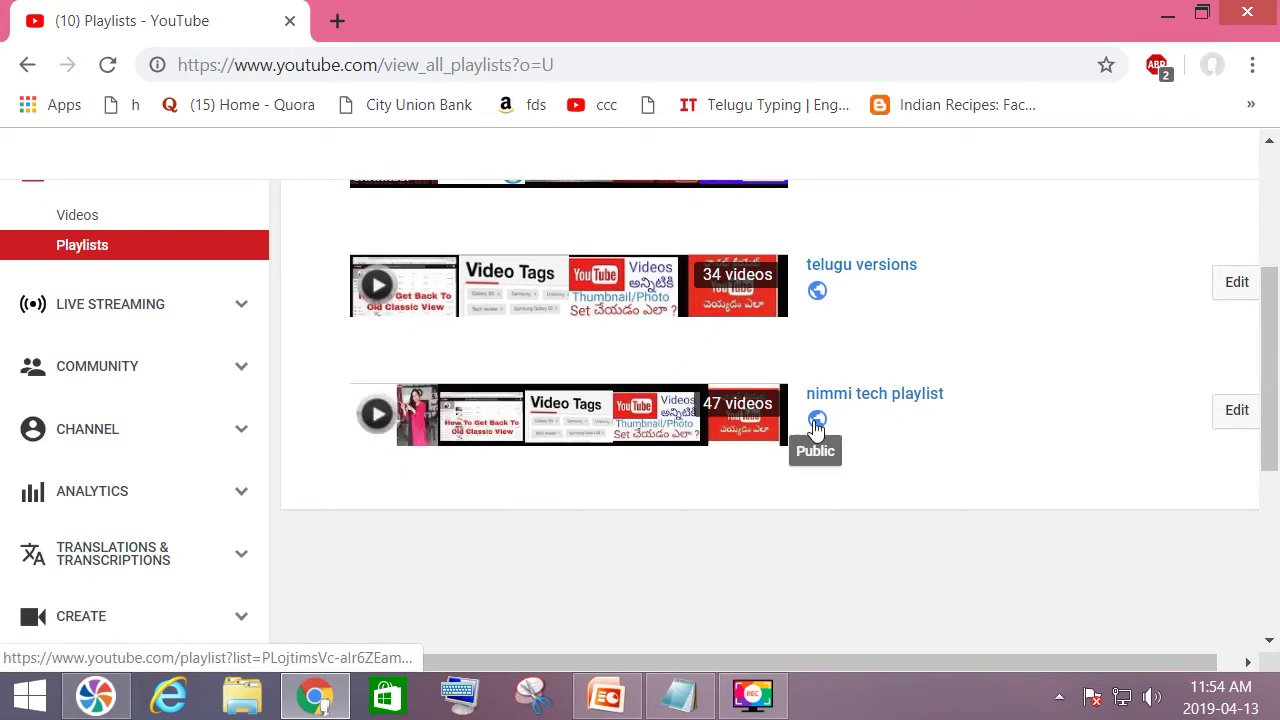
scroll(866, 417, "up", 2)
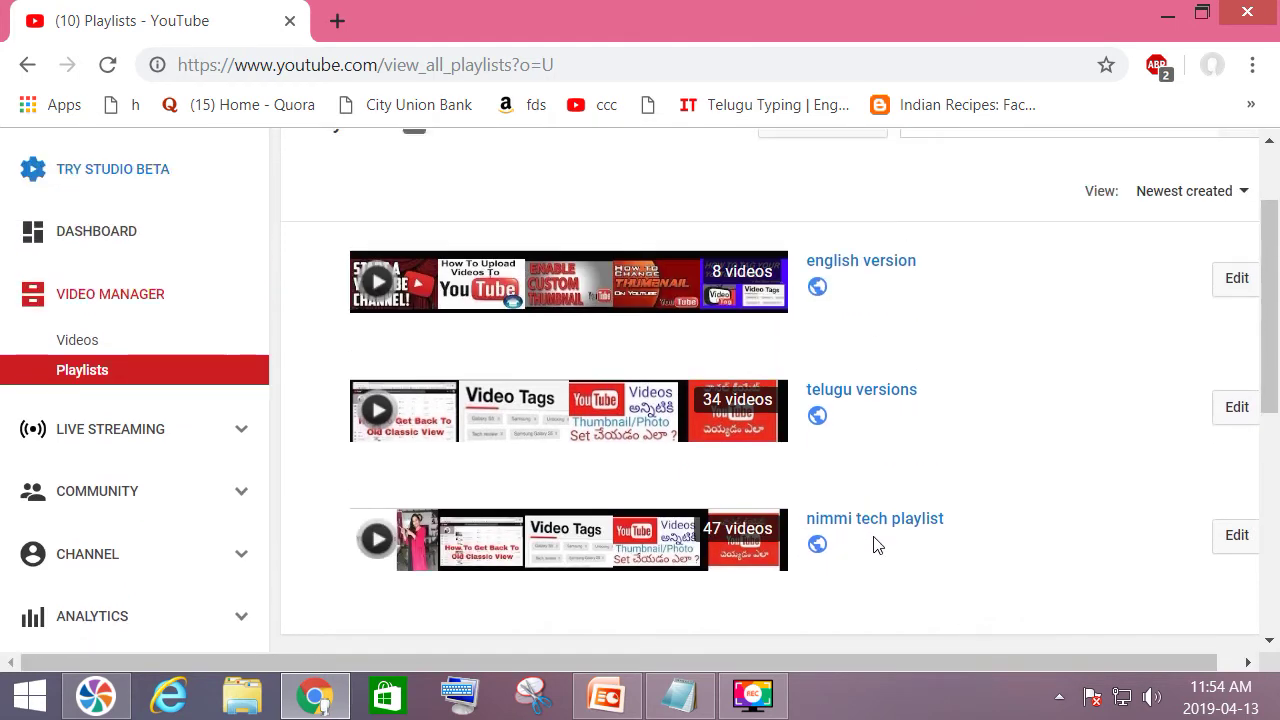
scroll(877, 543, "up", 2)
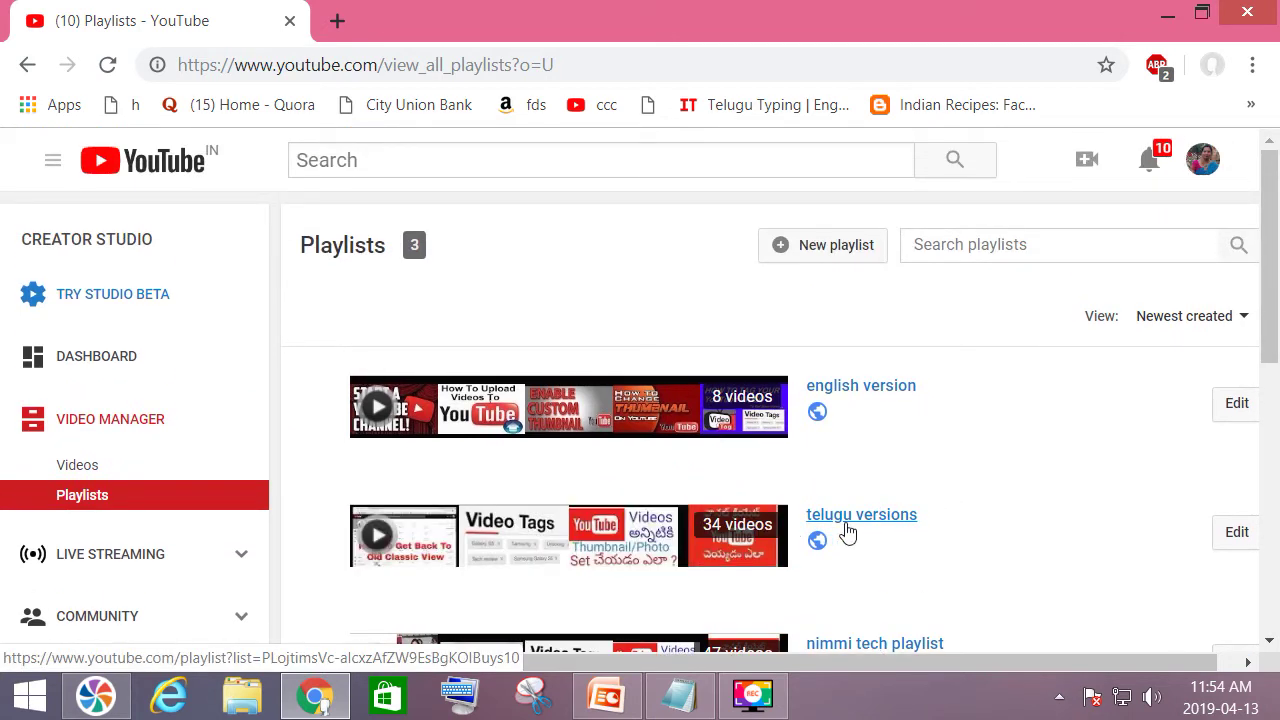
left_click(846, 524)
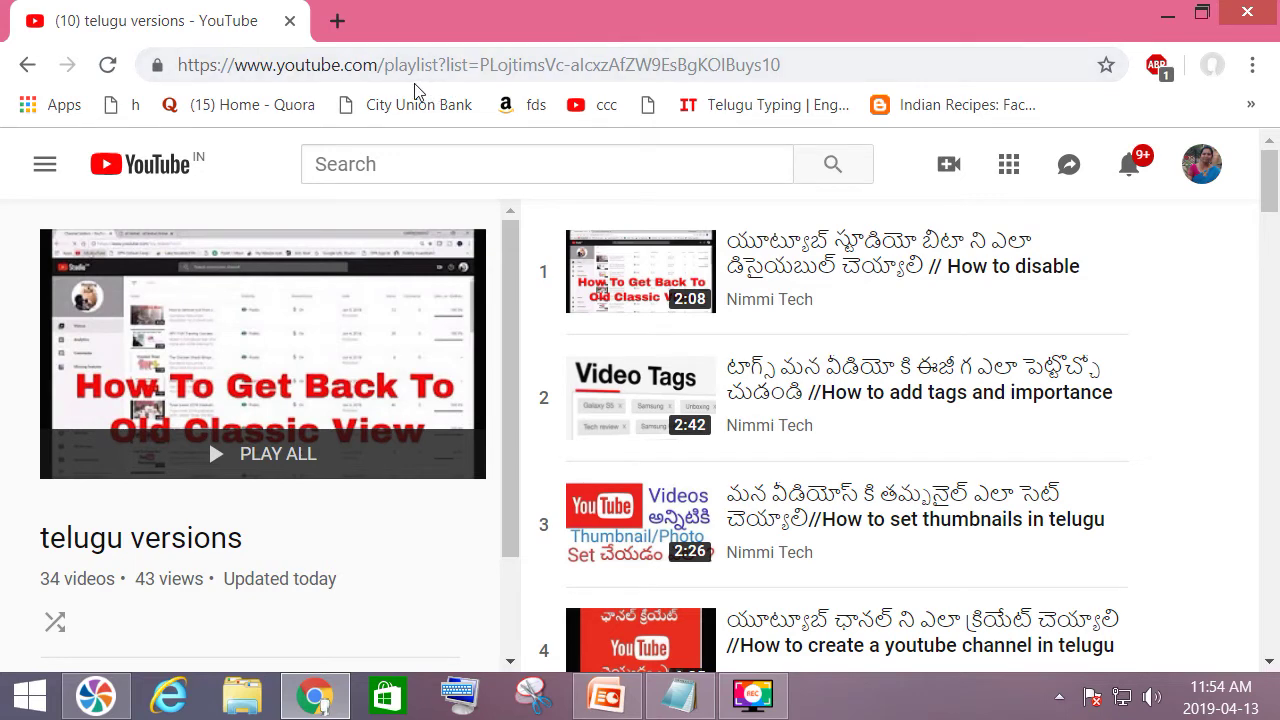
left_click(446, 64)
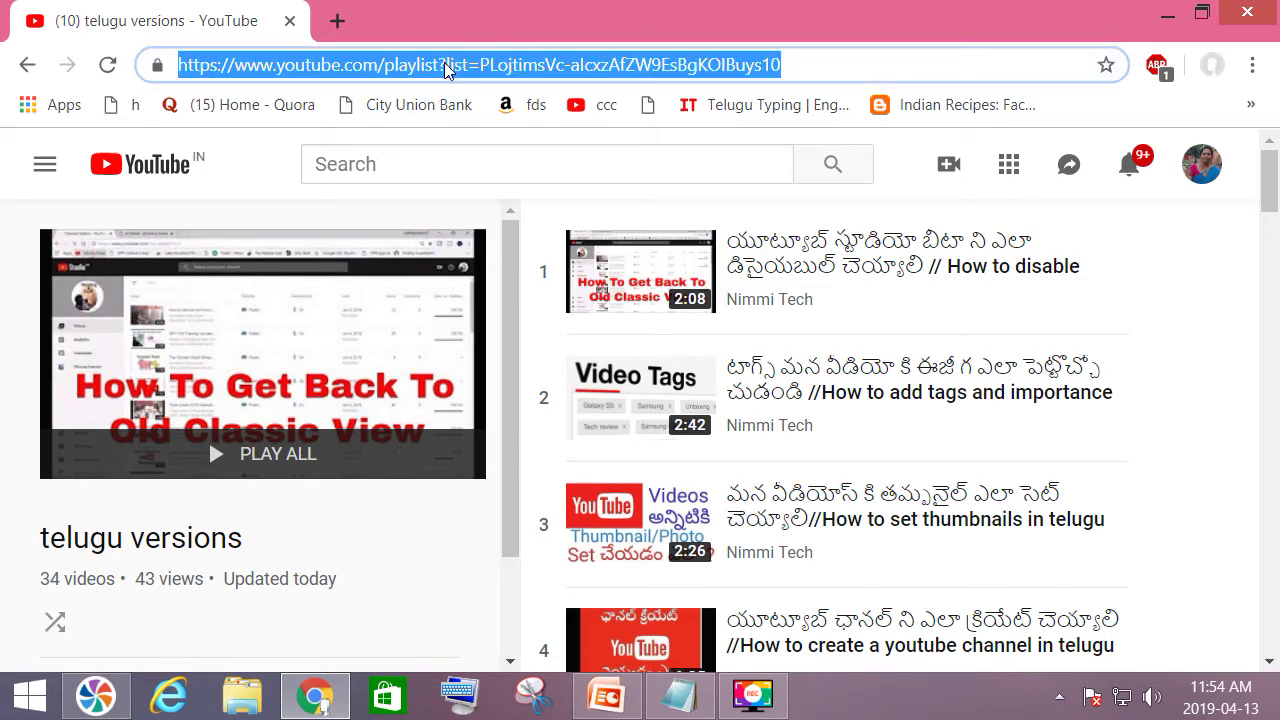
right_click(446, 66)
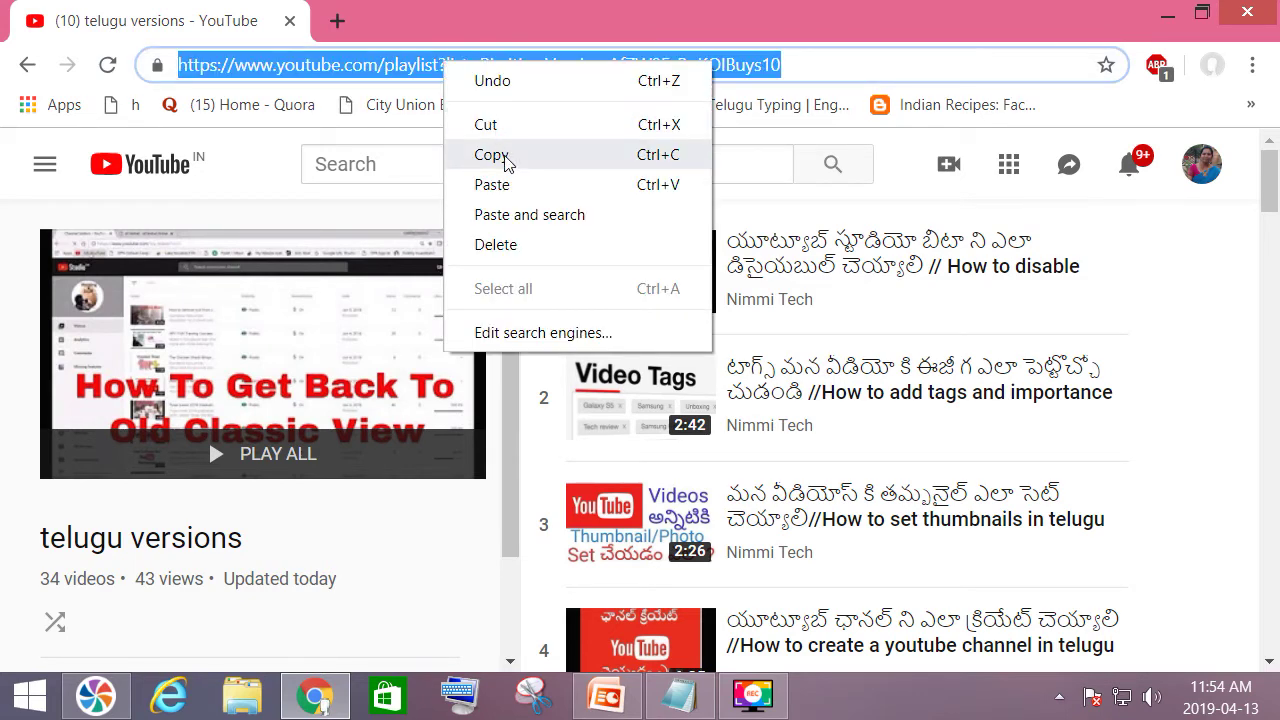
left_click(504, 158)
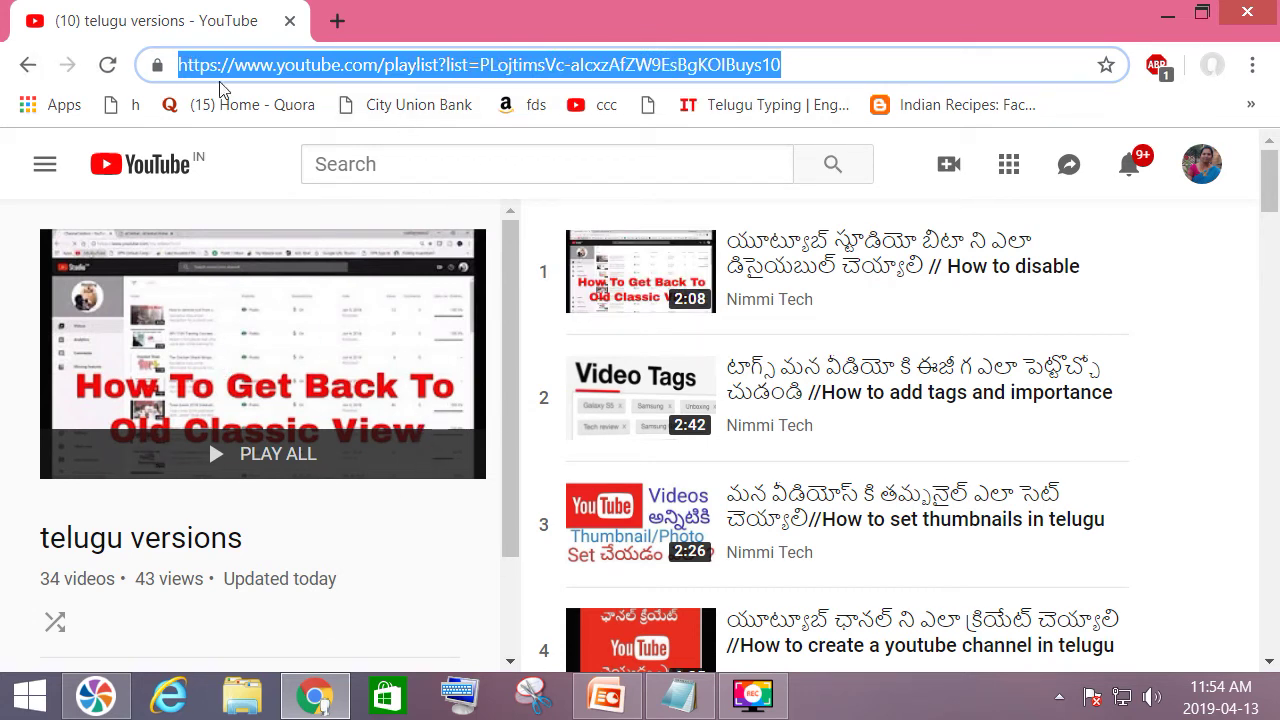
Return to the channel's Status and features page.
left_click(28, 66)
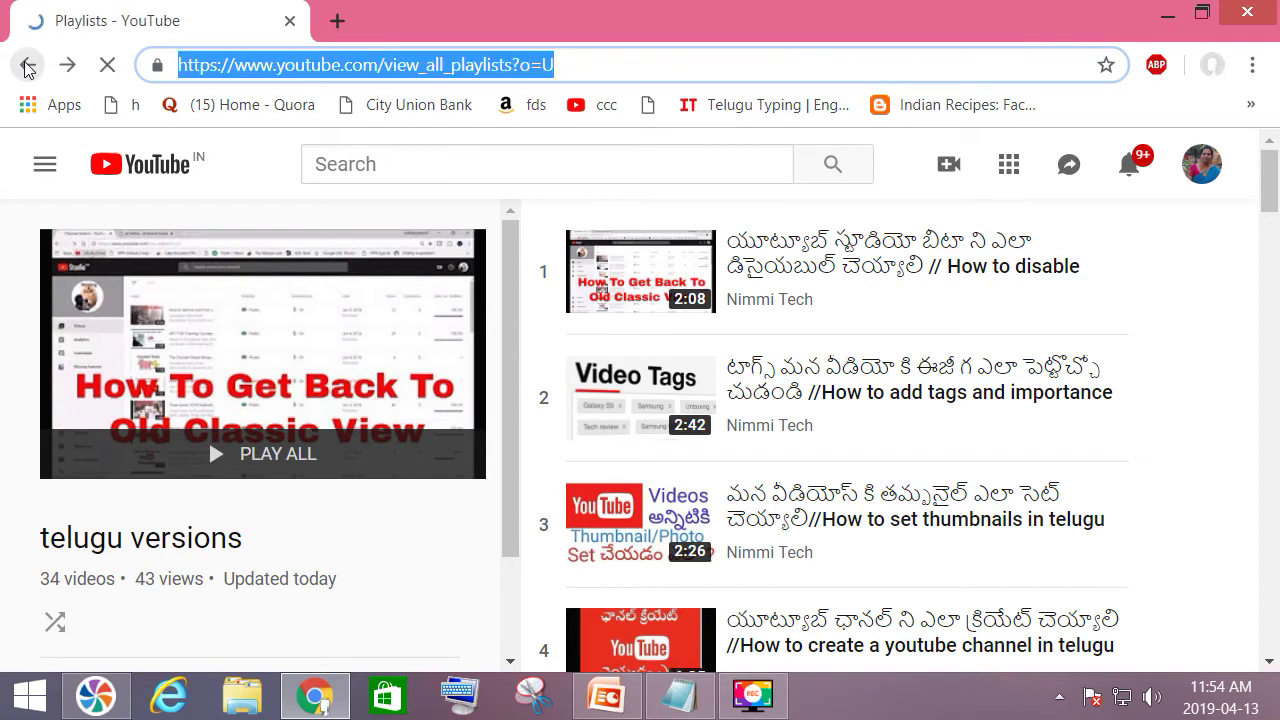
scroll(94, 500, "down", 3)
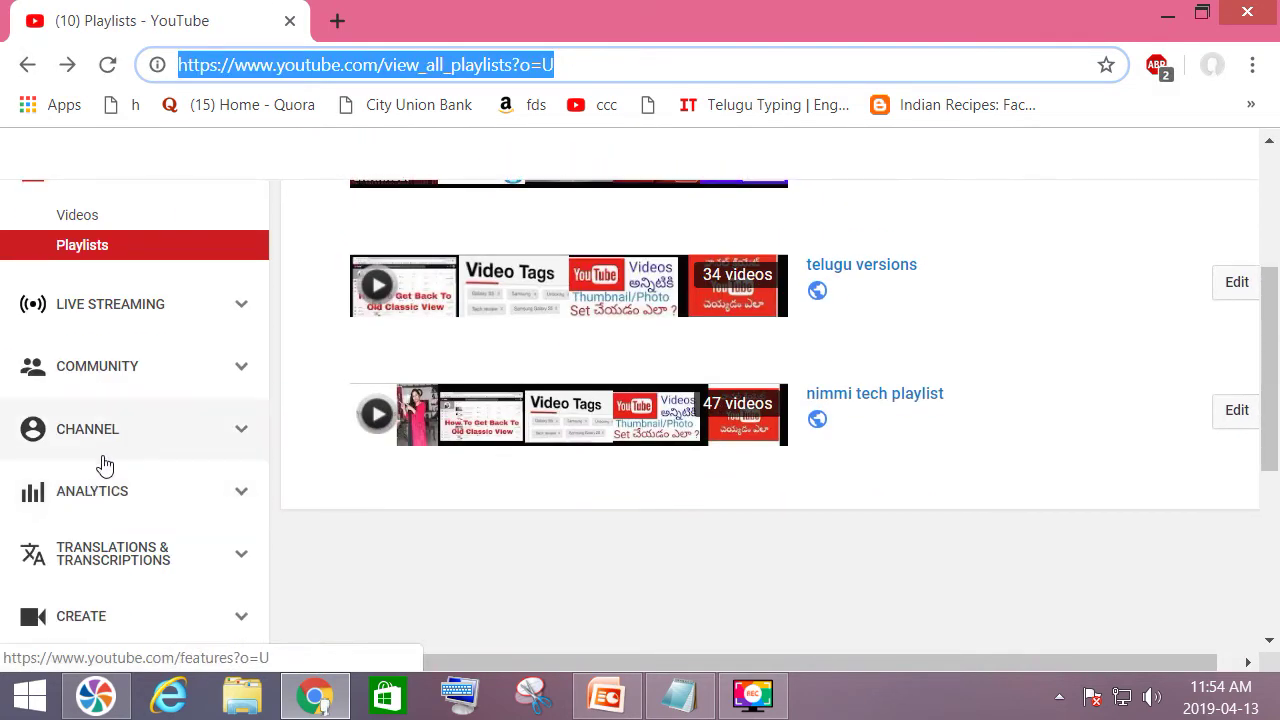
left_click(97, 440)
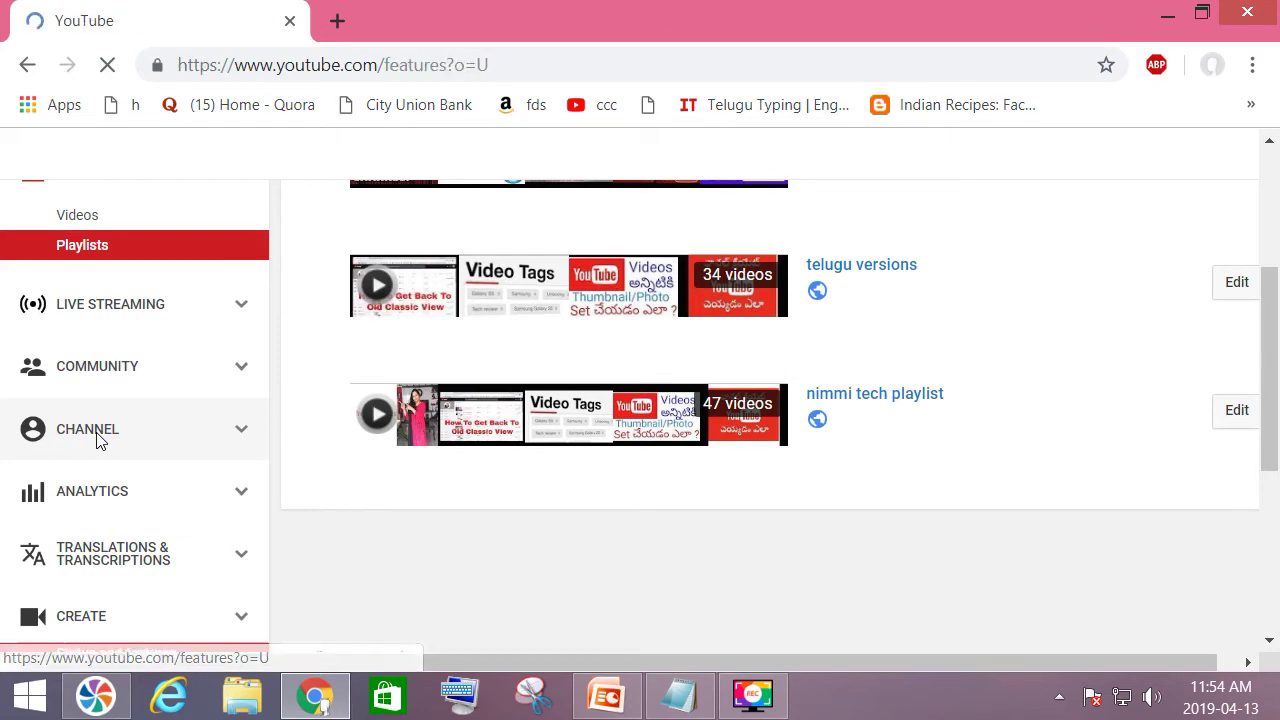
scroll(100, 420, "down", 4)
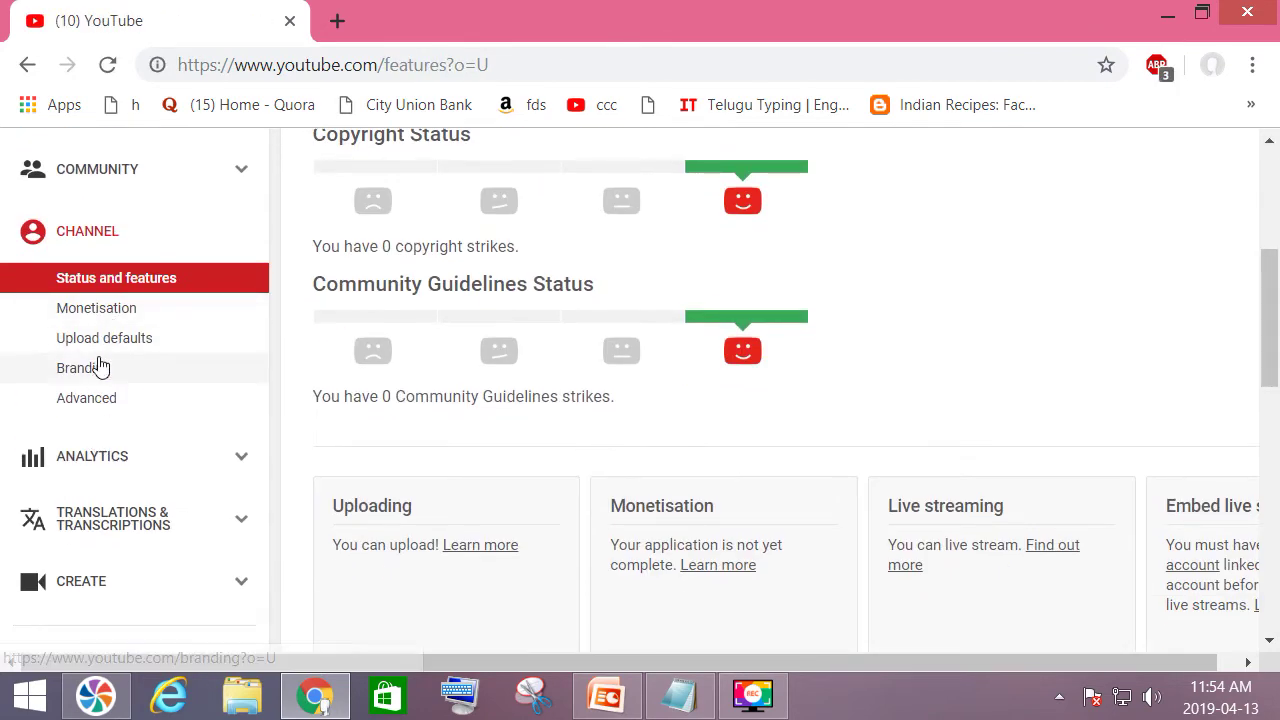
Paste the 'telugu versions' playlist link after '1)' in the Upload defaults description.
left_click(103, 340)
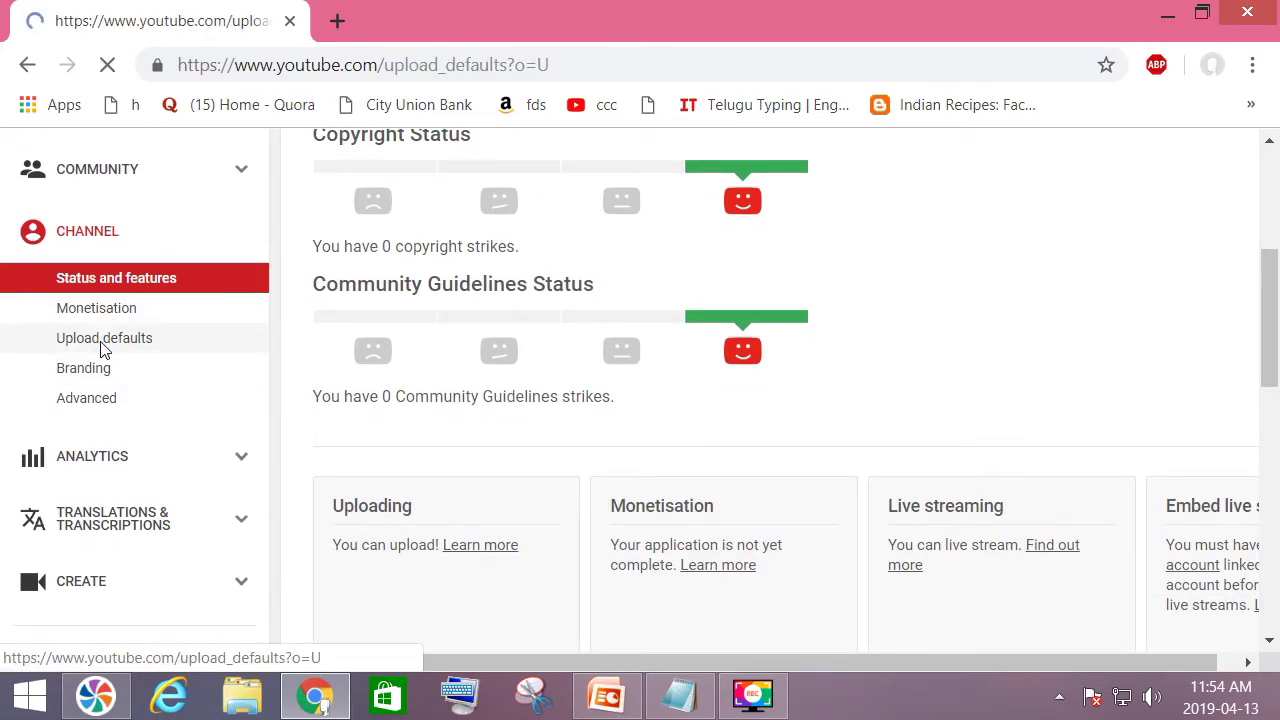
scroll(700, 477, "down", 2)
scroll(720, 417, "down", 4)
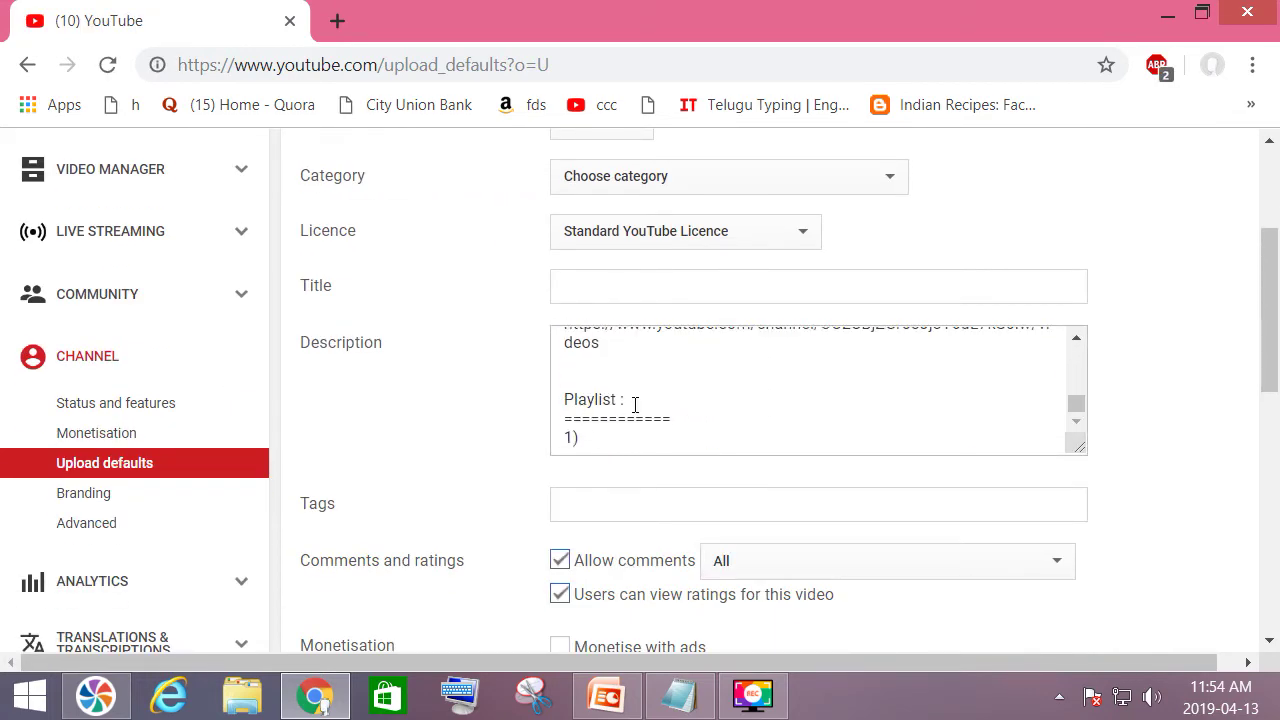
left_click(615, 440)
right_click(614, 438)
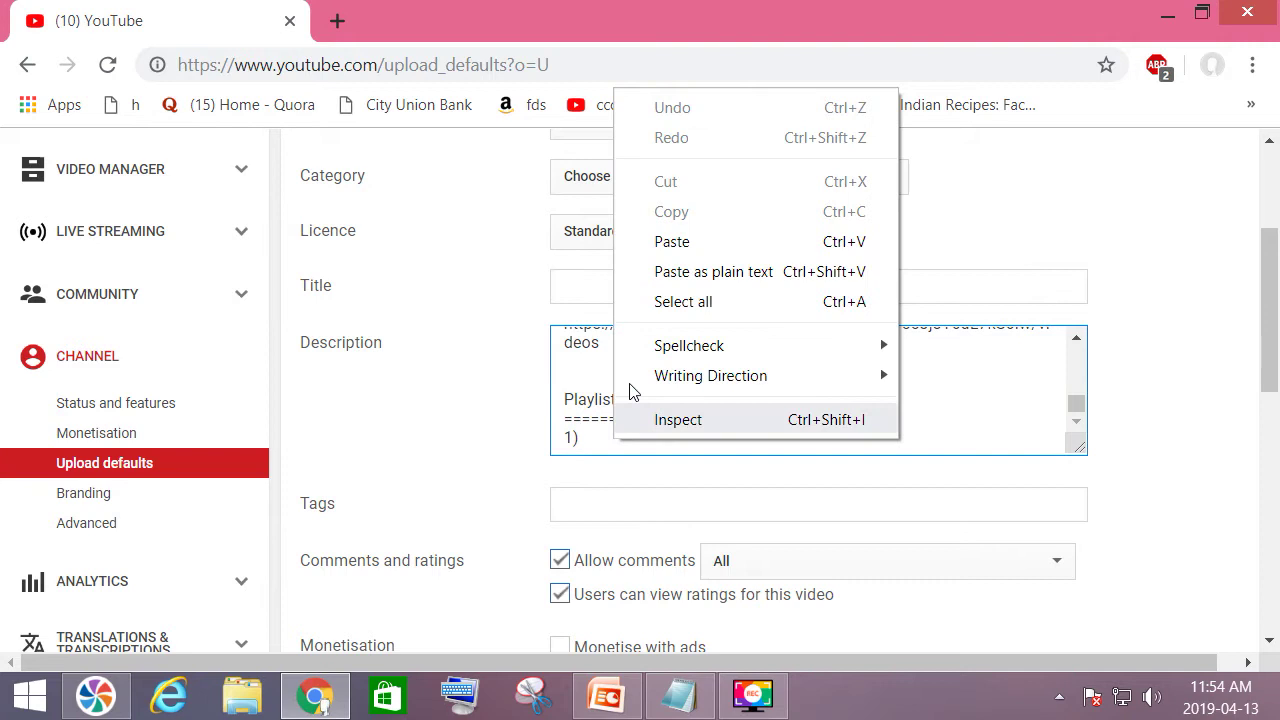
left_click(672, 242)
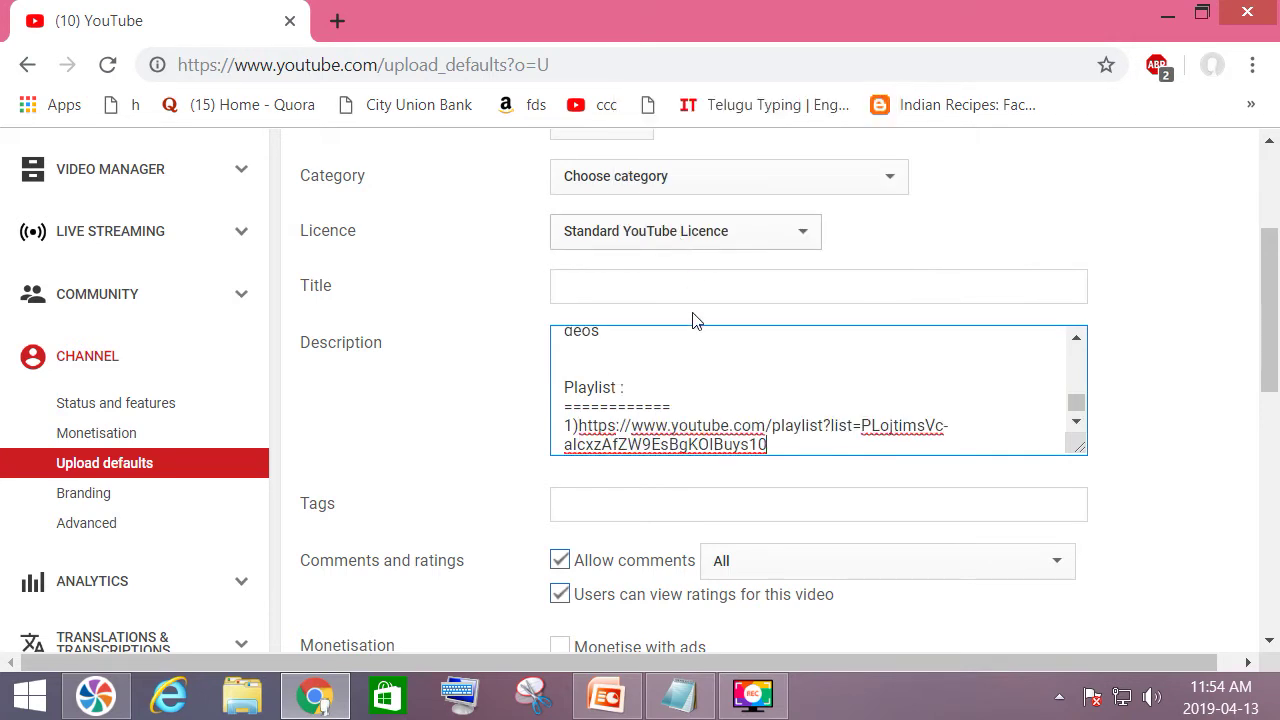
Add spacing around the playlist link and save the upload defaults.
left_click(579, 425)
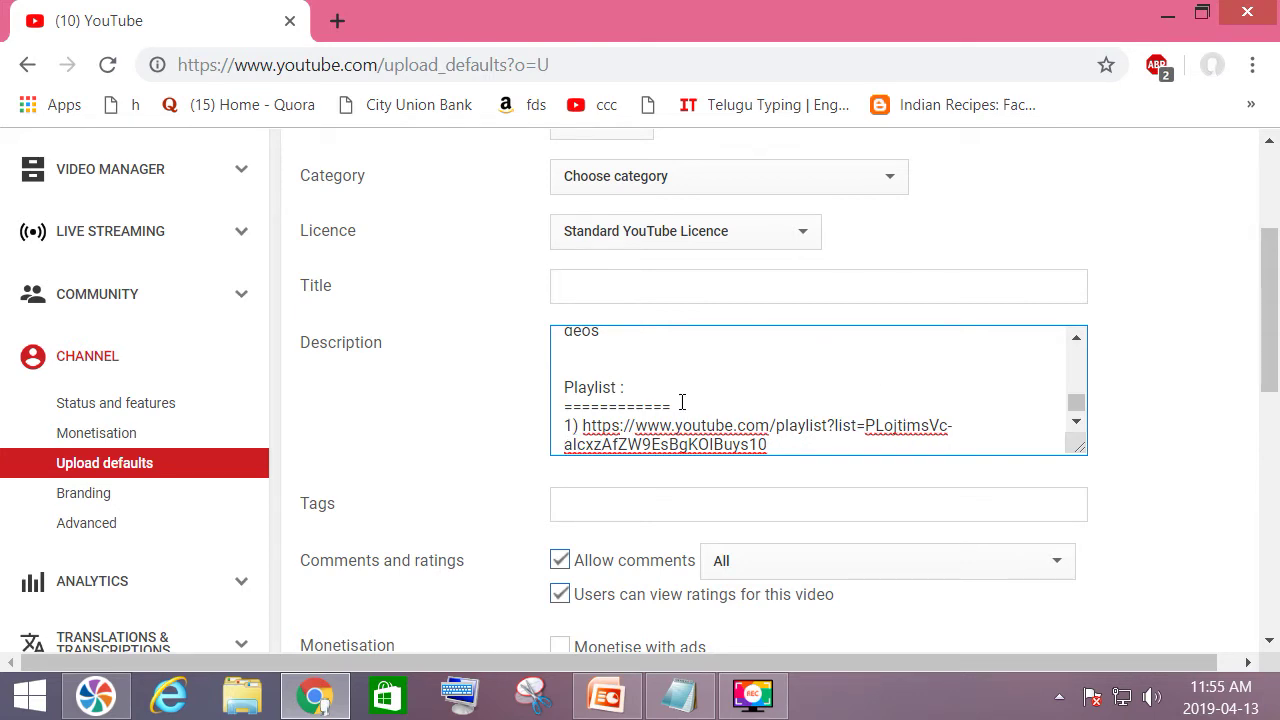
key("Return")
key("Return")
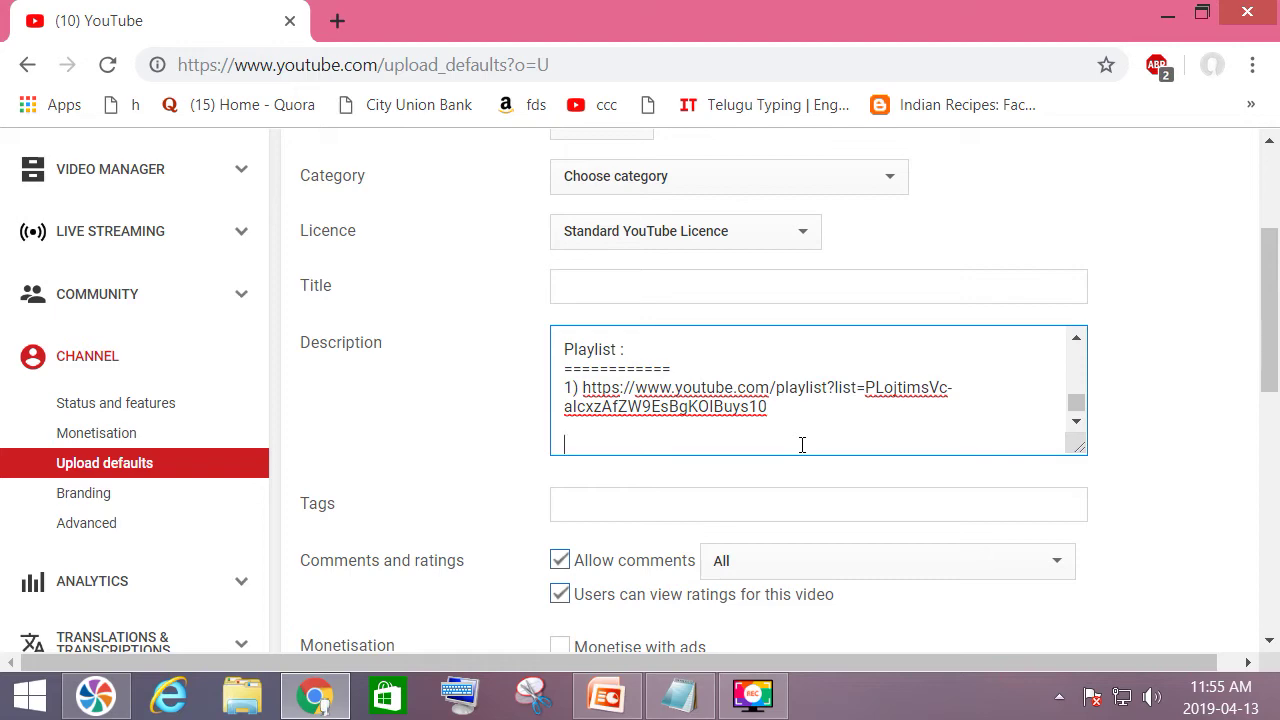
scroll(802, 445, "up", 10)
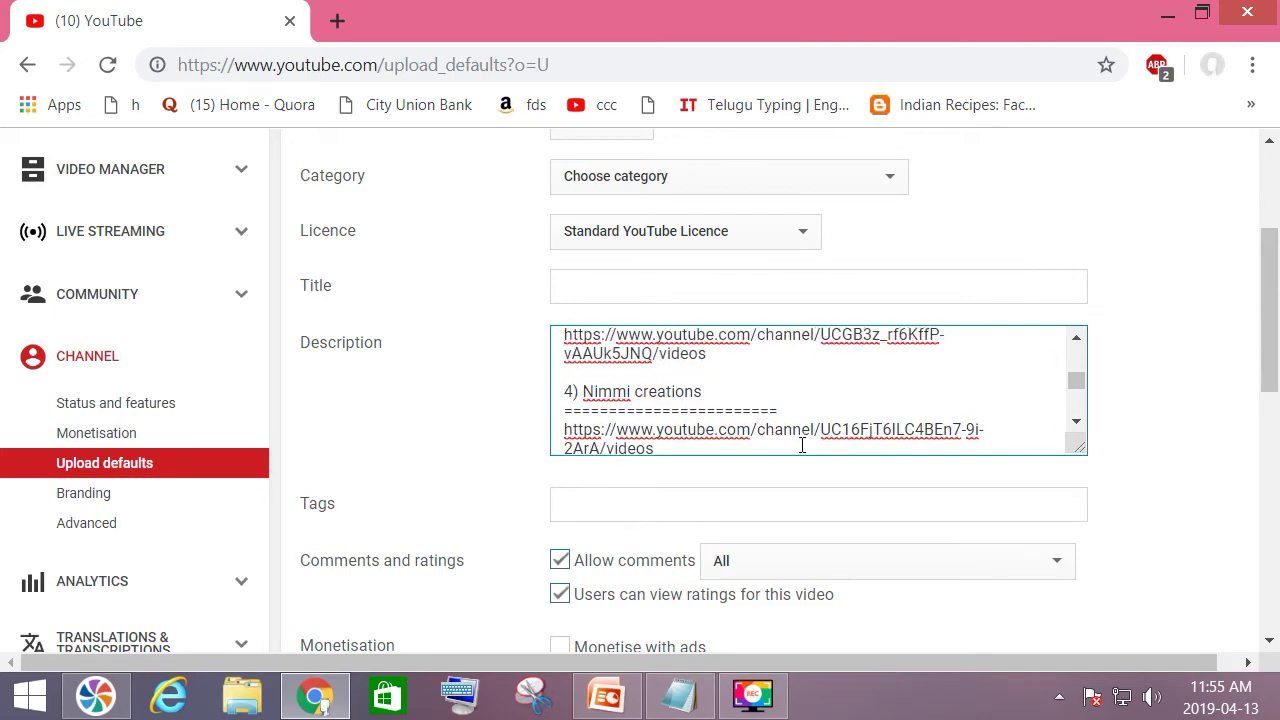
scroll(802, 445, "up", 3)
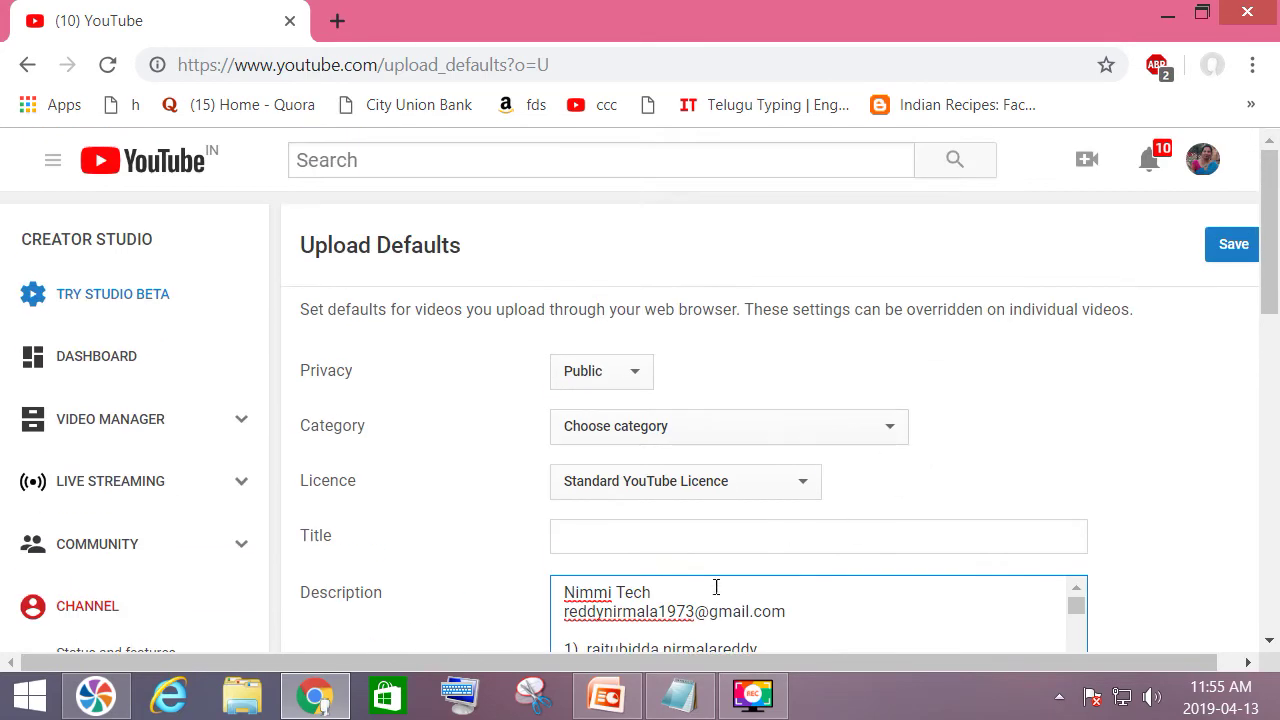
left_click(1241, 248)
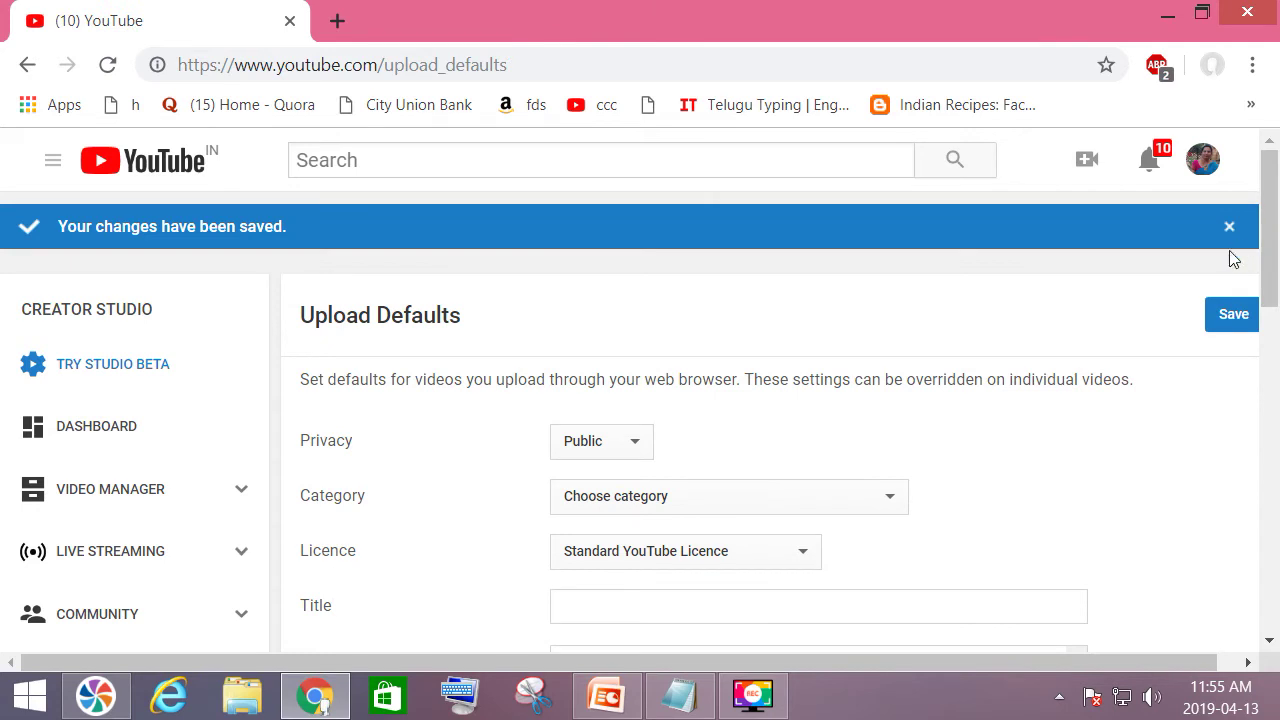
Save the upload defaults again, then go back to Video Manager's 94-video list.
left_click(1226, 318)
left_click(24, 67)
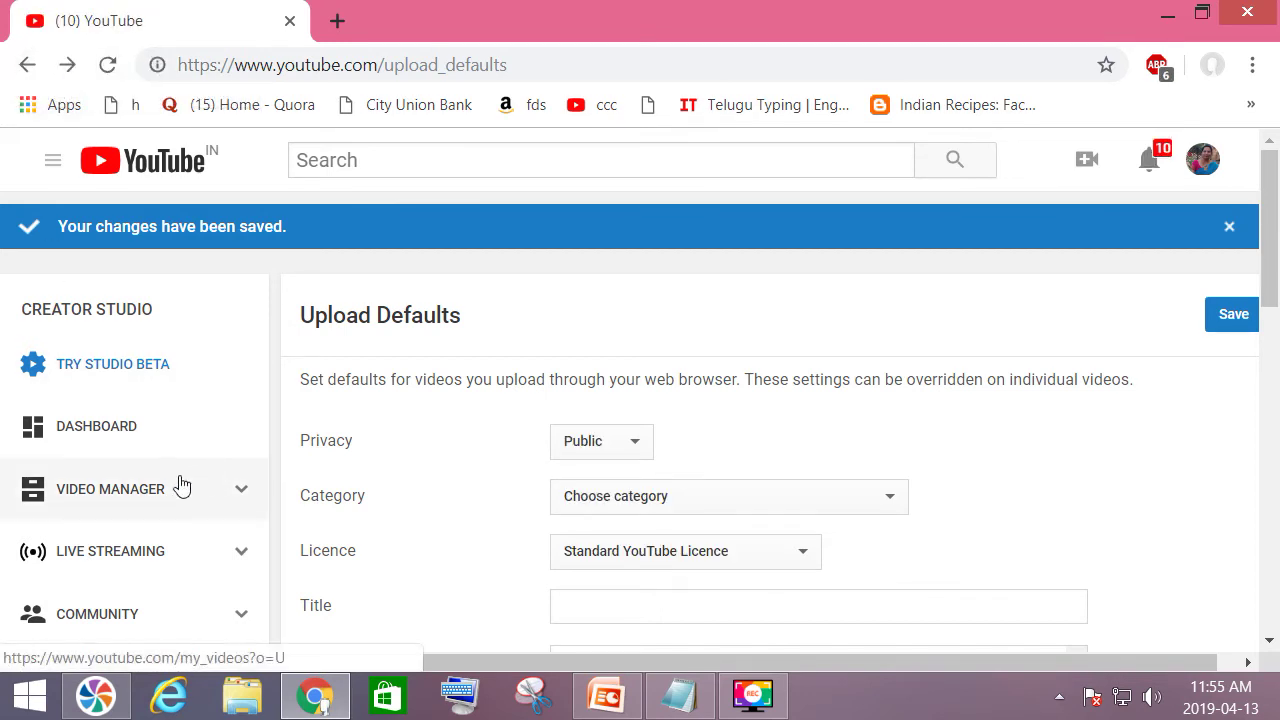
left_click(134, 498)
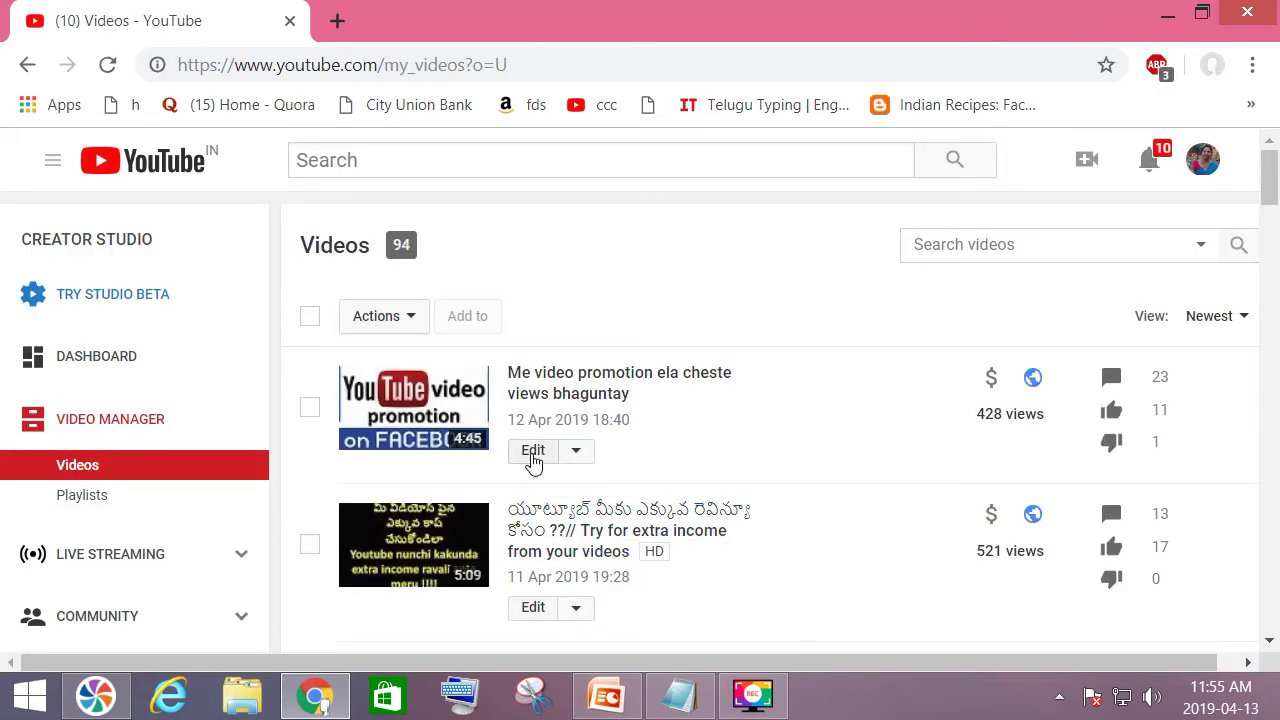
Open 'Me video promotion ela cheste views bhaguntay' for editing and review its short existing description.
left_click(533, 453)
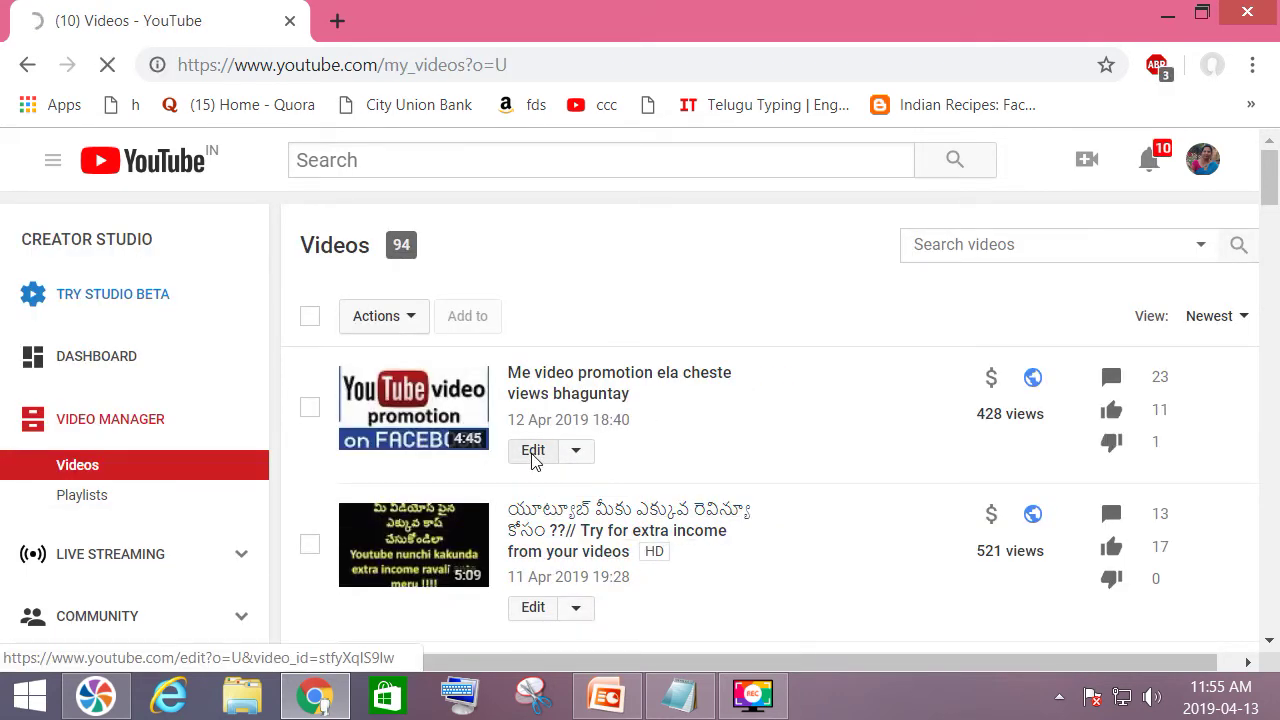
scroll(403, 486, "down", 4)
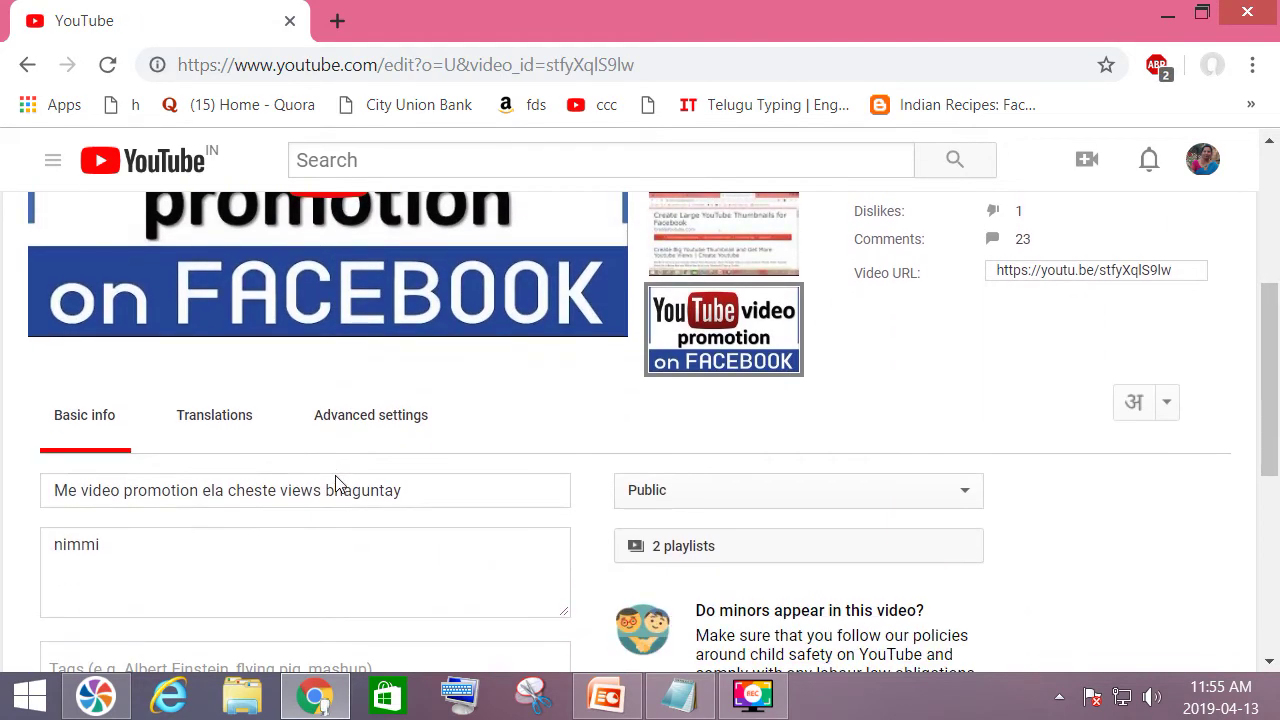
scroll(337, 478, "down", 1)
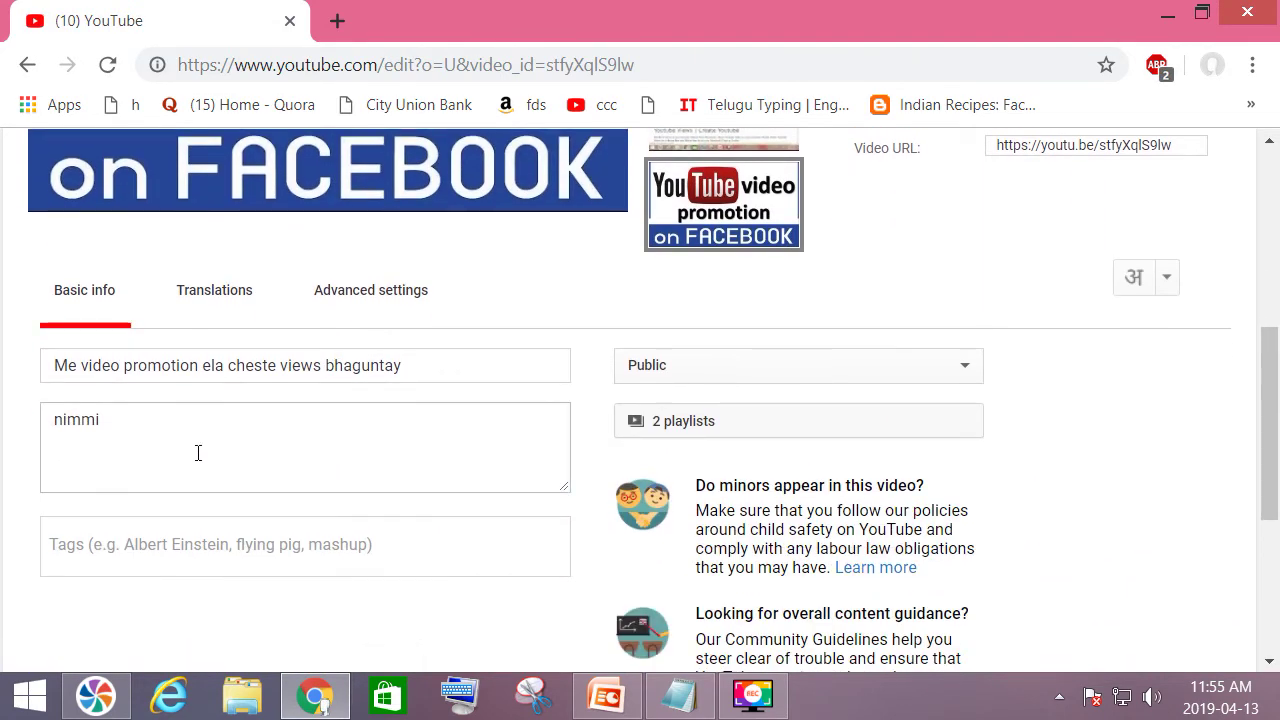
left_click(100, 454)
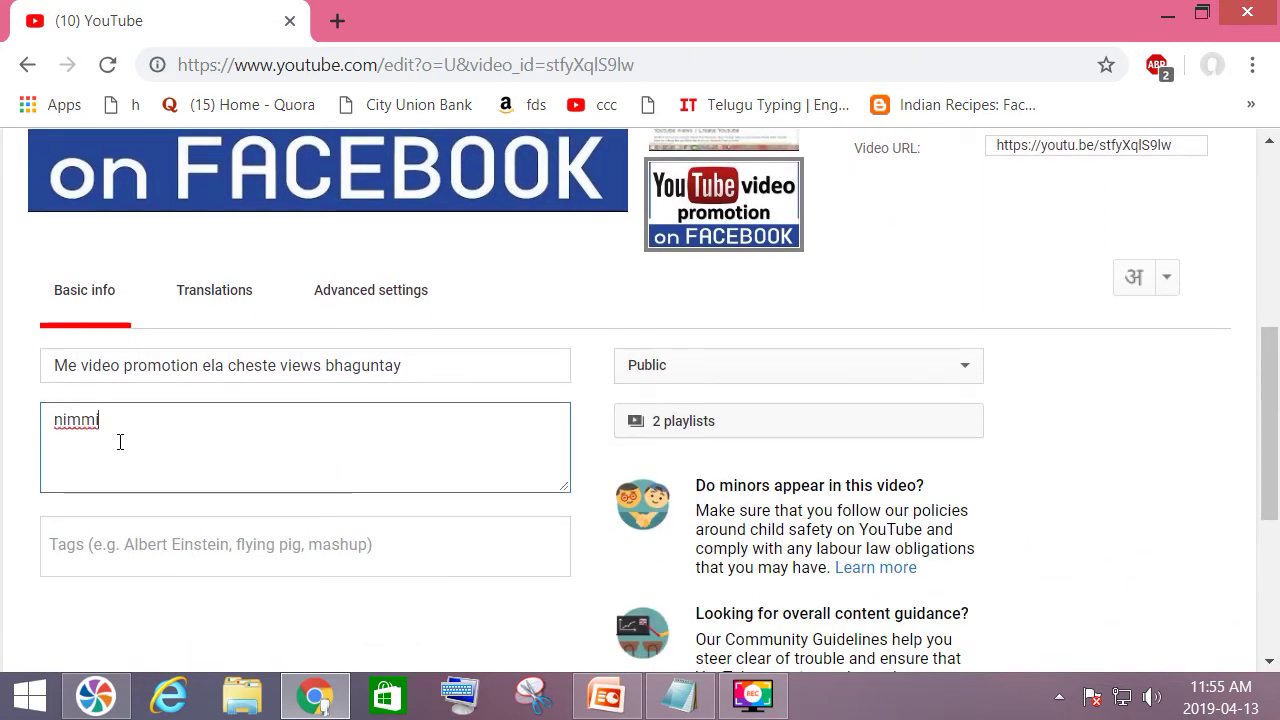
key("Return")
key("Return")
key("Return")
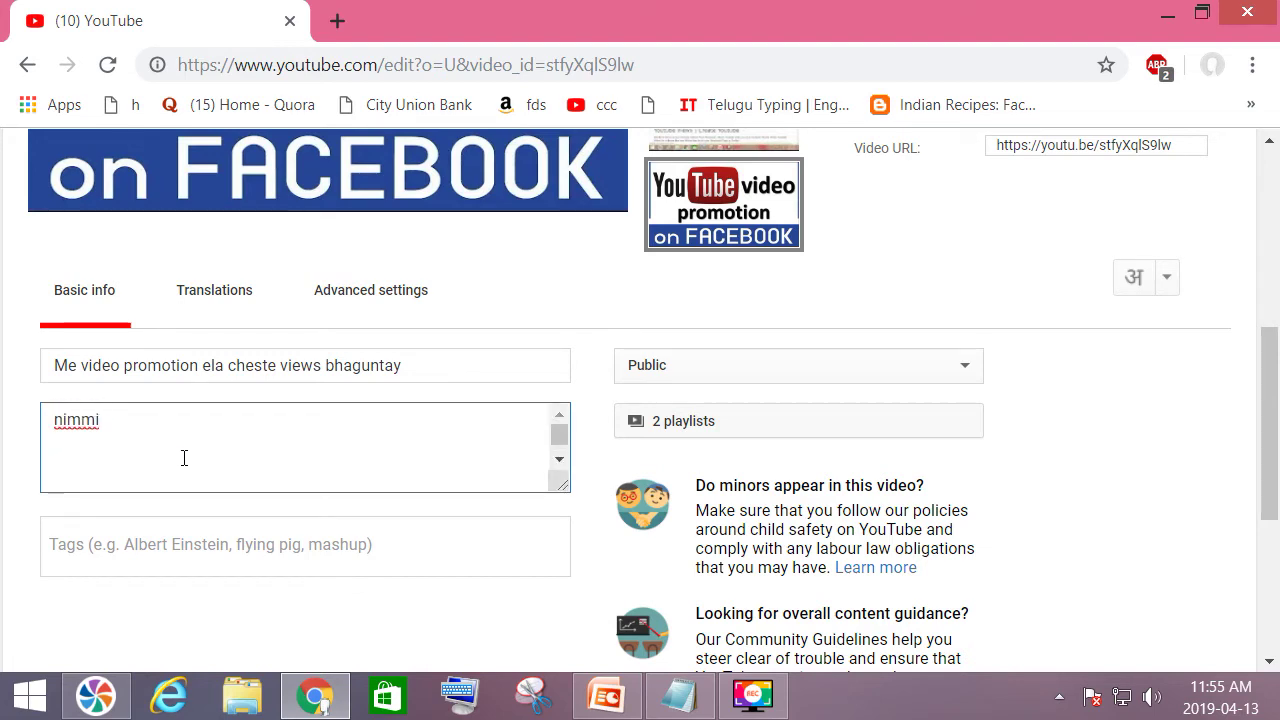
scroll(184, 458, "up", 3)
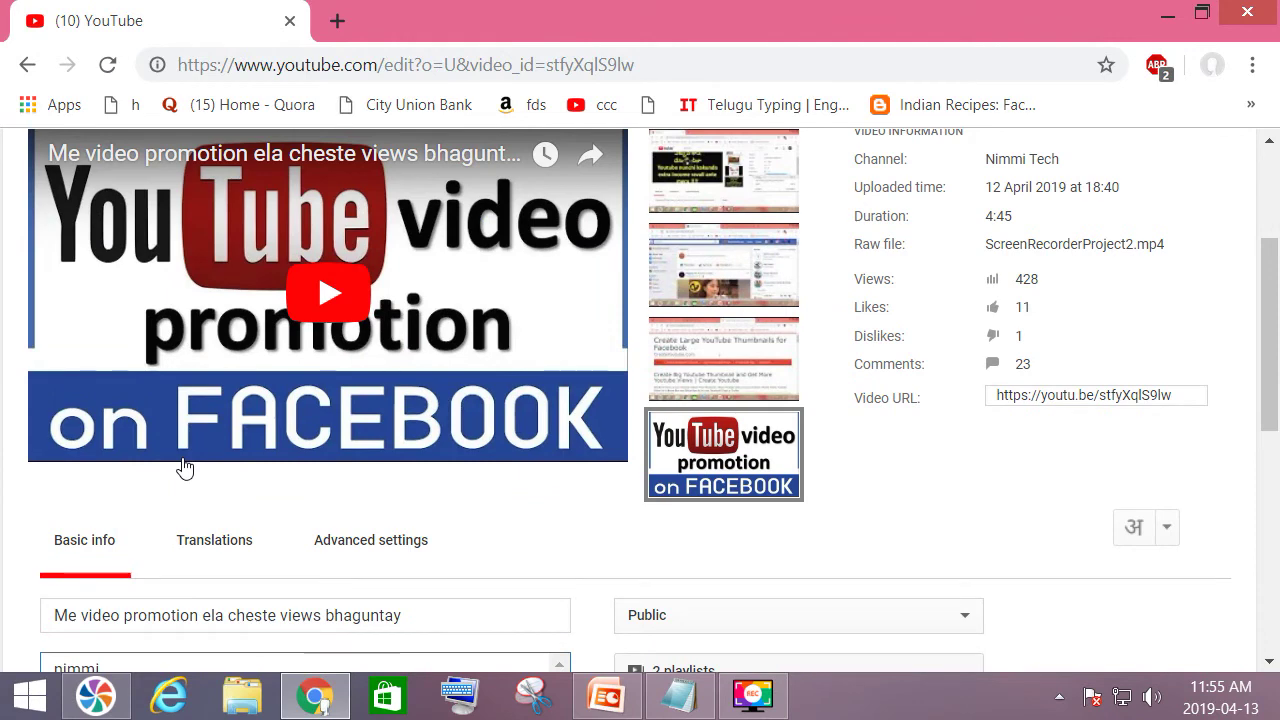
scroll(184, 466, "down", 3)
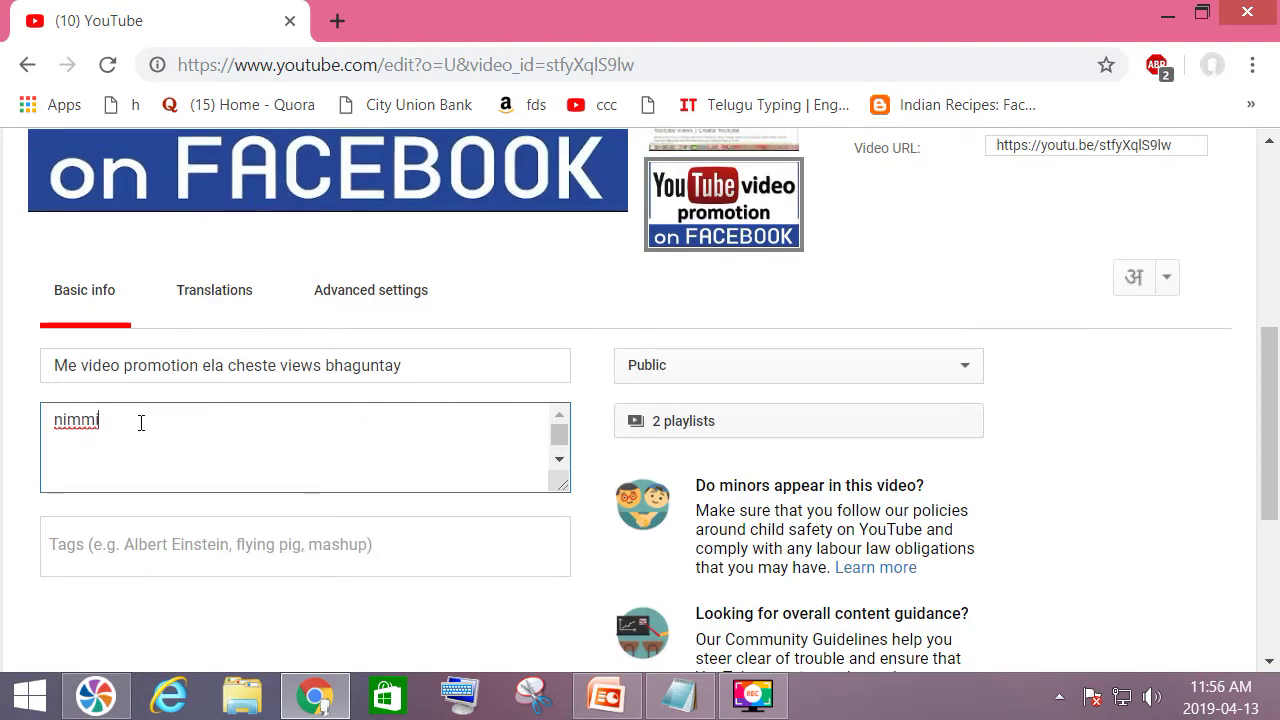
scroll(145, 440, "down", 1)
scroll(149, 450, "up", 1)
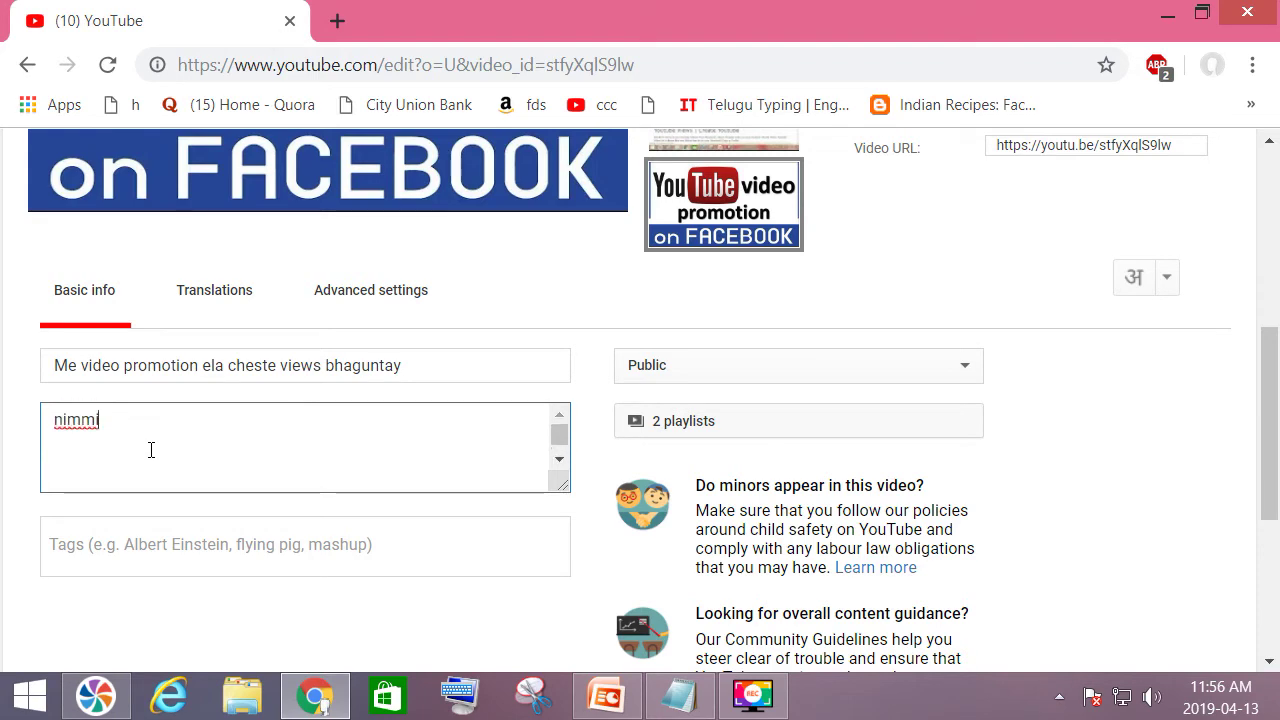
scroll(220, 449, "up", 5)
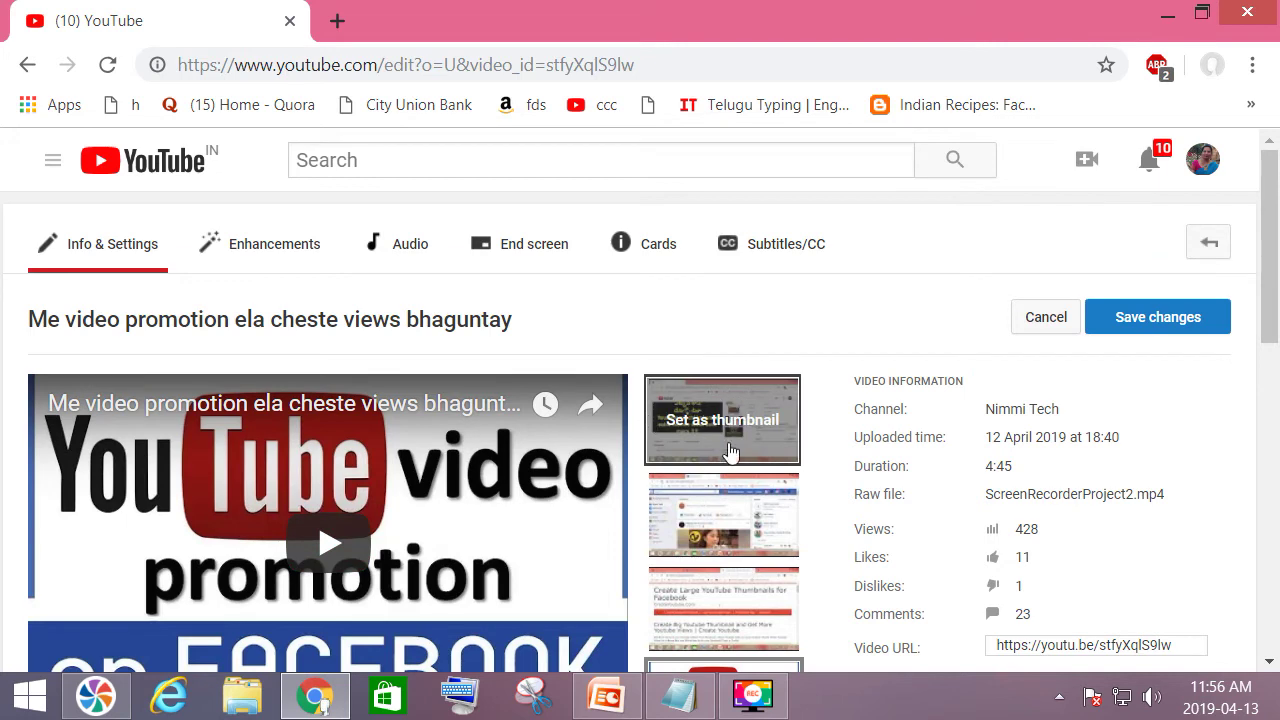
scroll(622, 494, "down", 5)
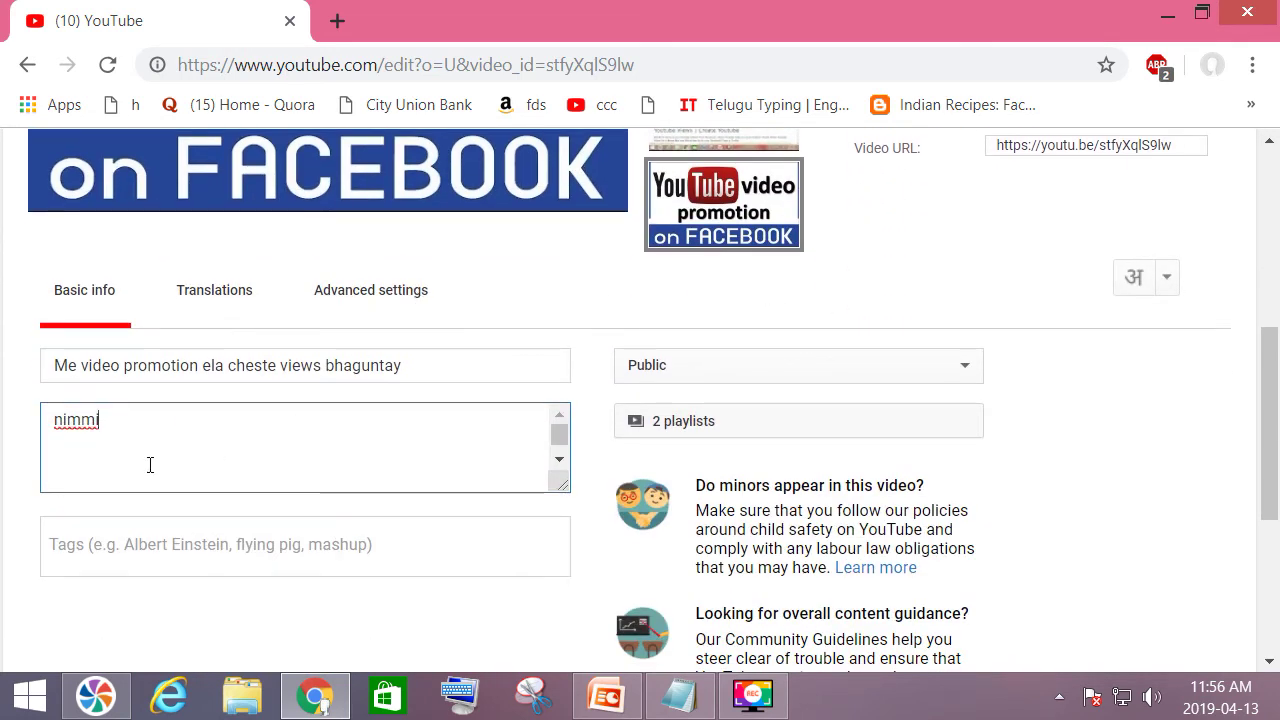
Add 'tech' after 'nimmi' so the video description reads 'nimmi tech'.
left_click(100, 440)
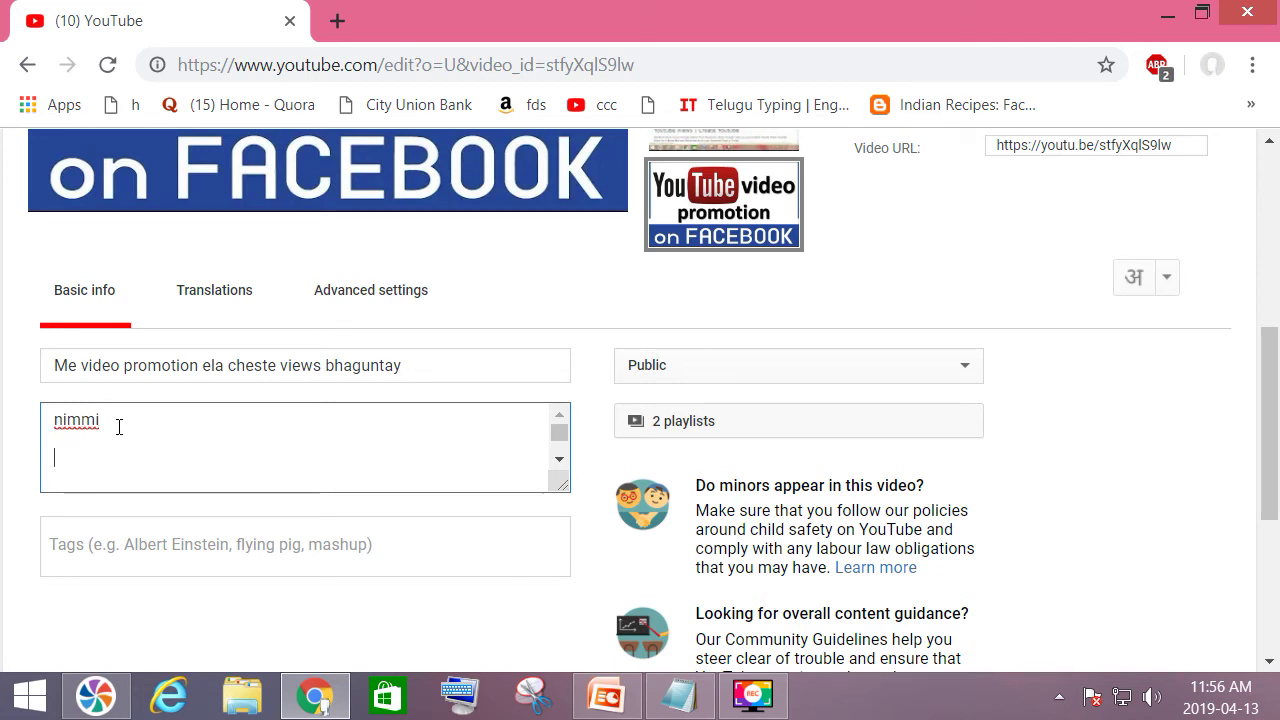
type("Tech")
key("BackSpace")
type("h")
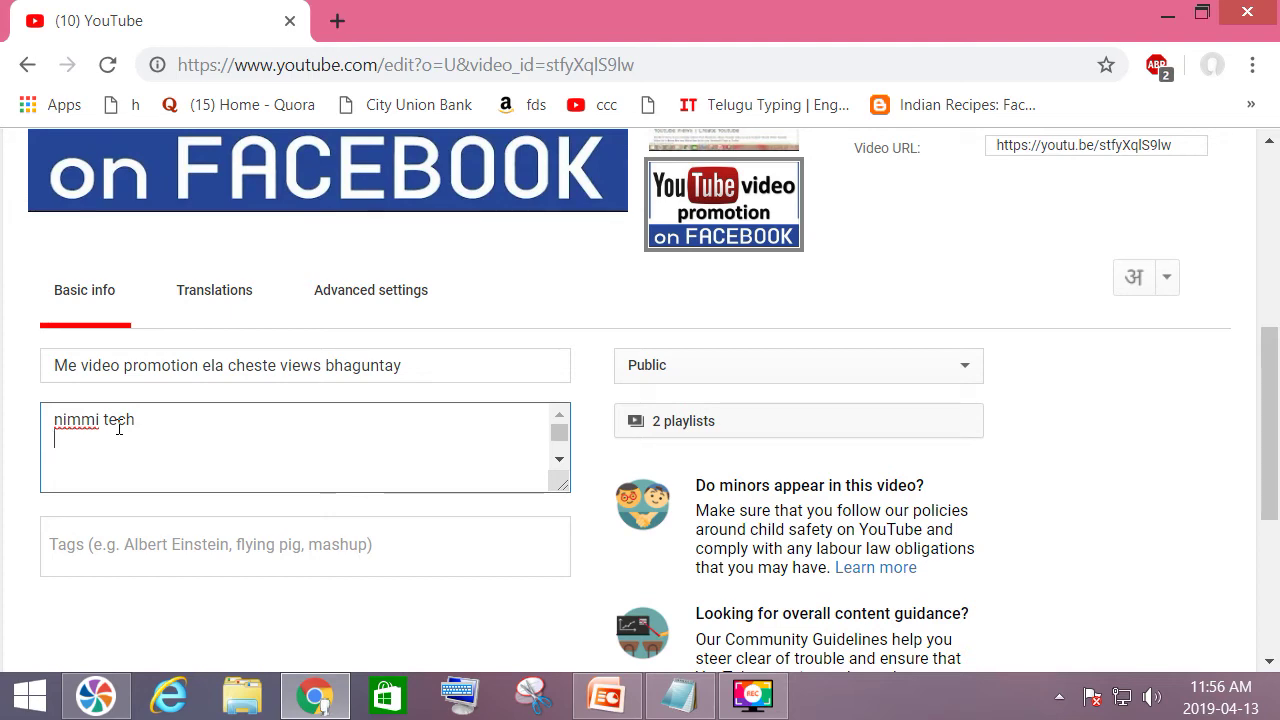
Save the updated description and go back to the uploaded-videos list.
scroll(312, 450, "up", 6)
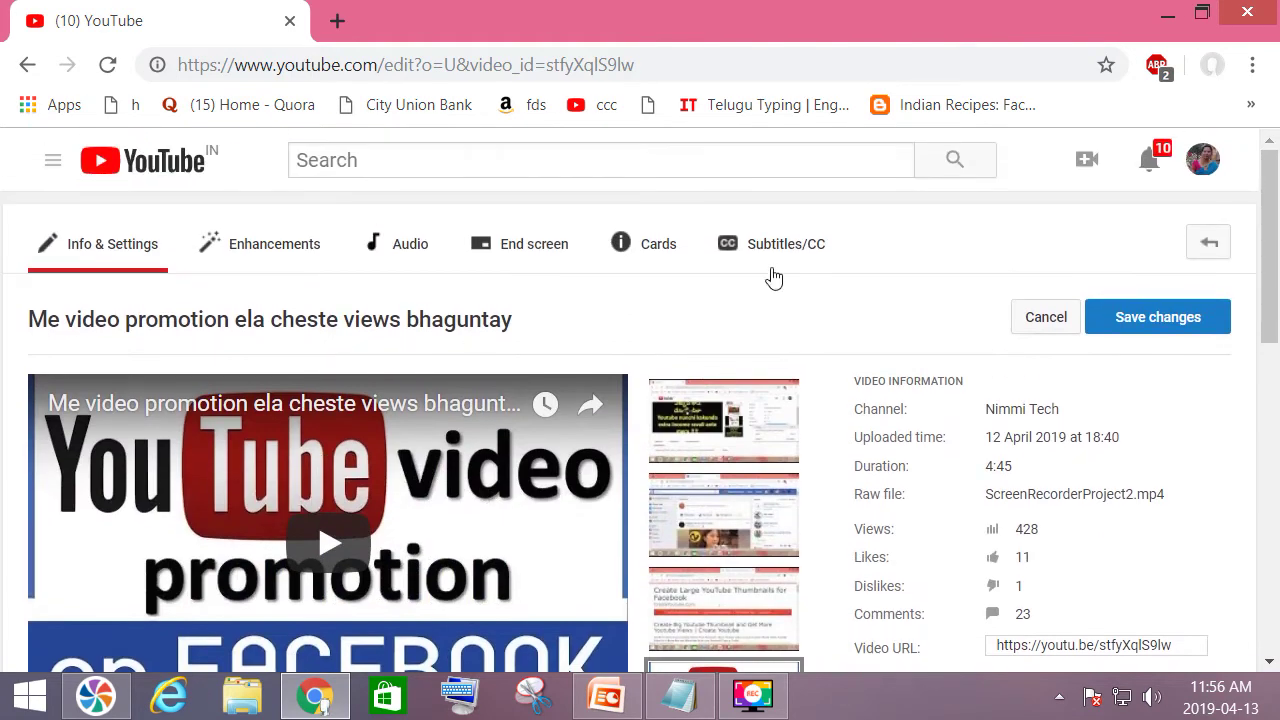
left_click(1160, 318)
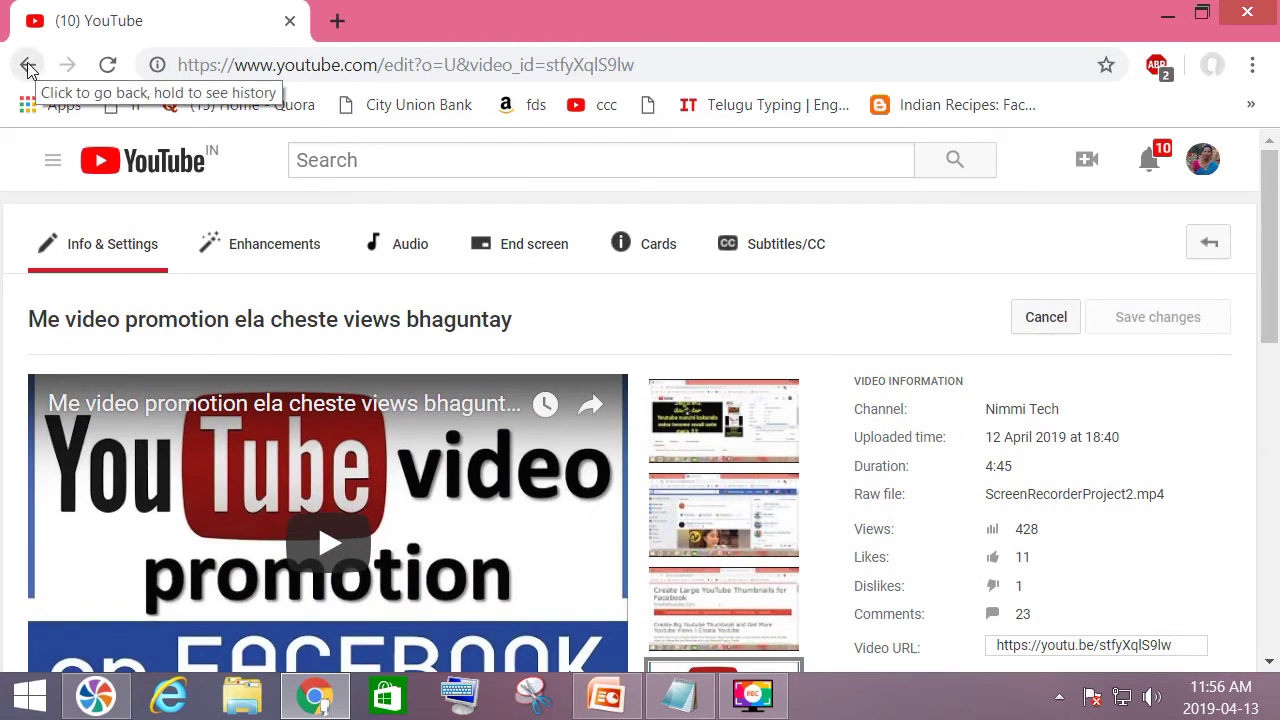
scroll(126, 163, "down", 4)
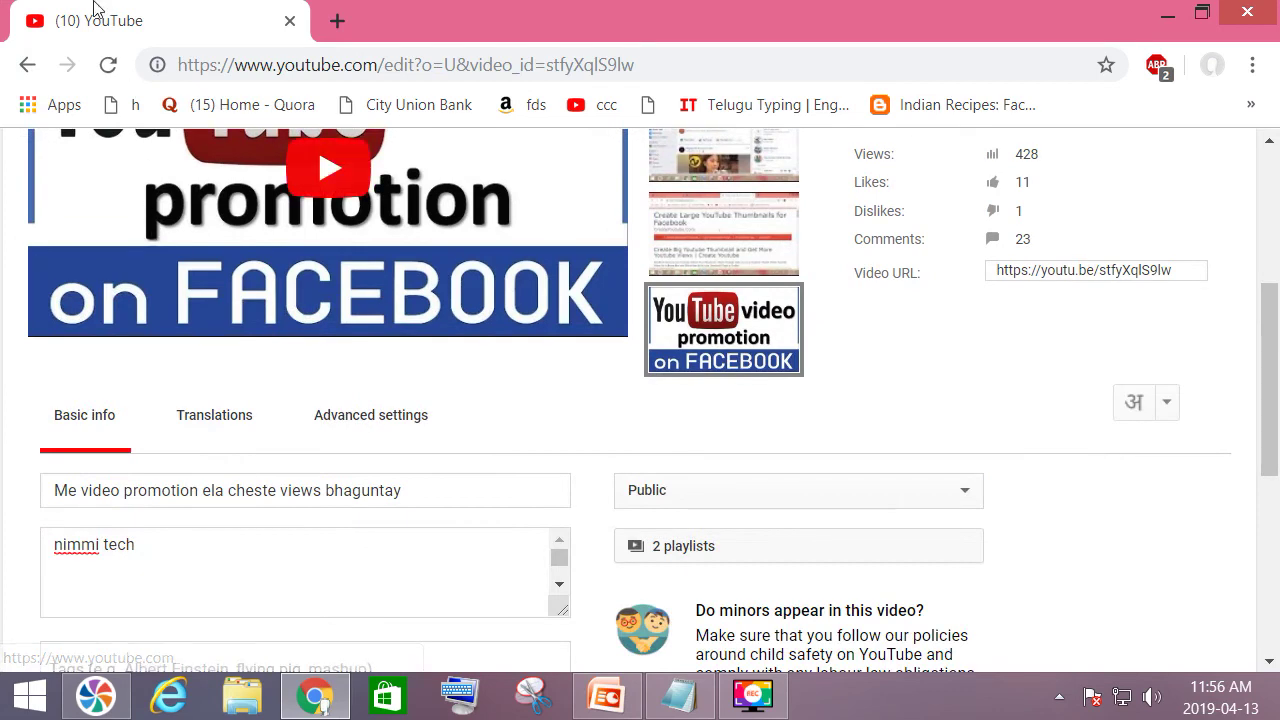
left_click(28, 66)
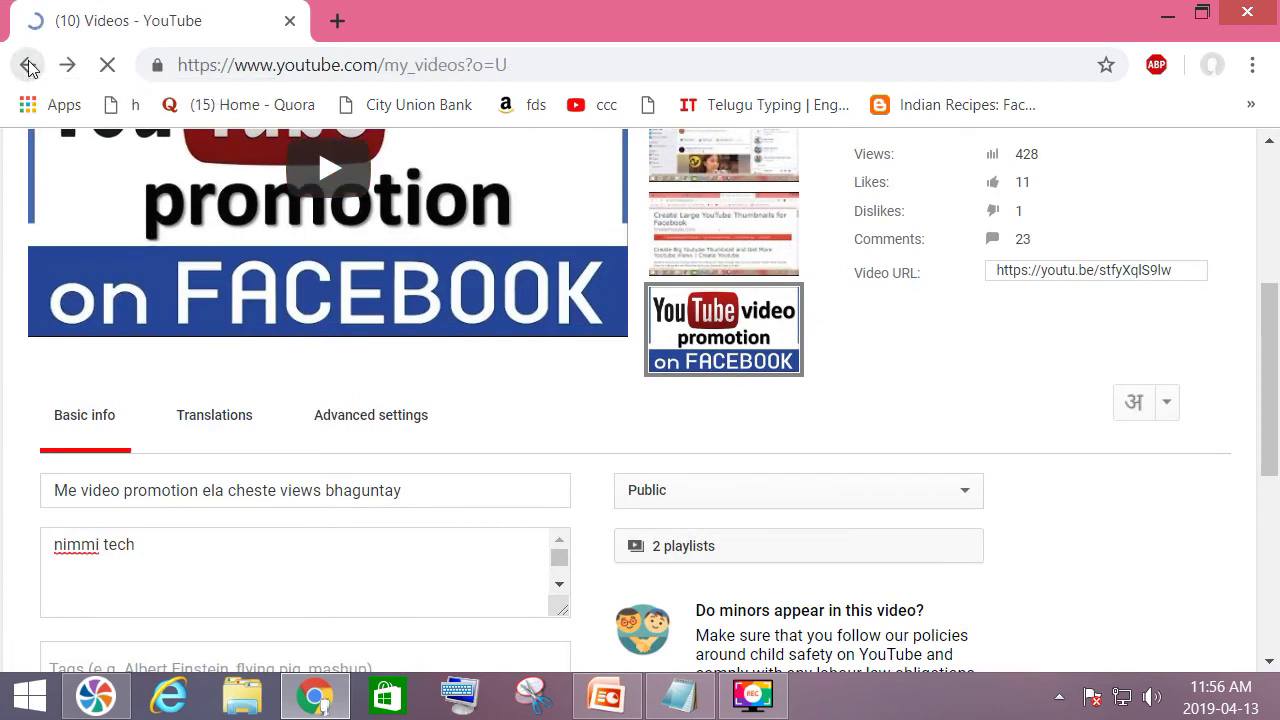